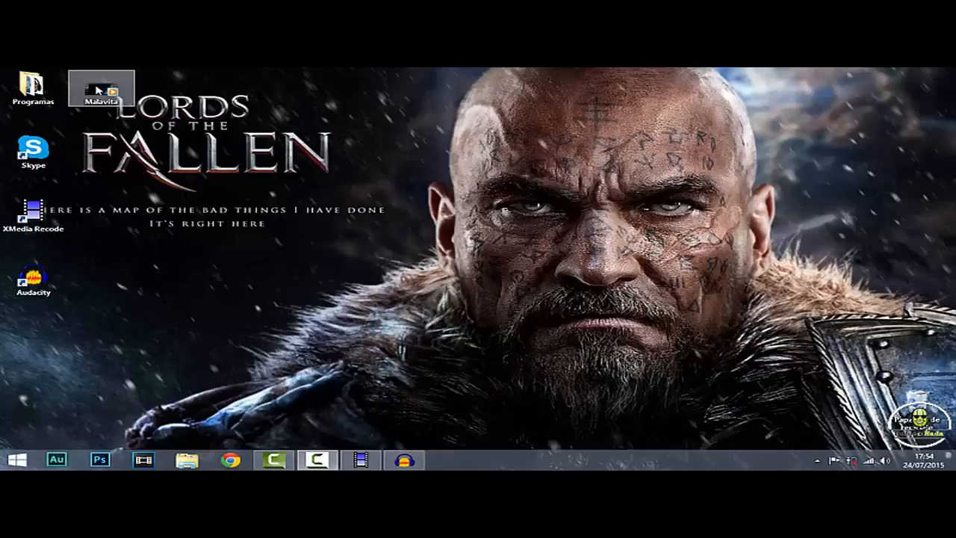
# Load Malavita.avi from the desktop into XMedia Recode and set its output format to WAV
pyautogui.moveTo(97, 89); pyautogui.dragTo(371, 462)
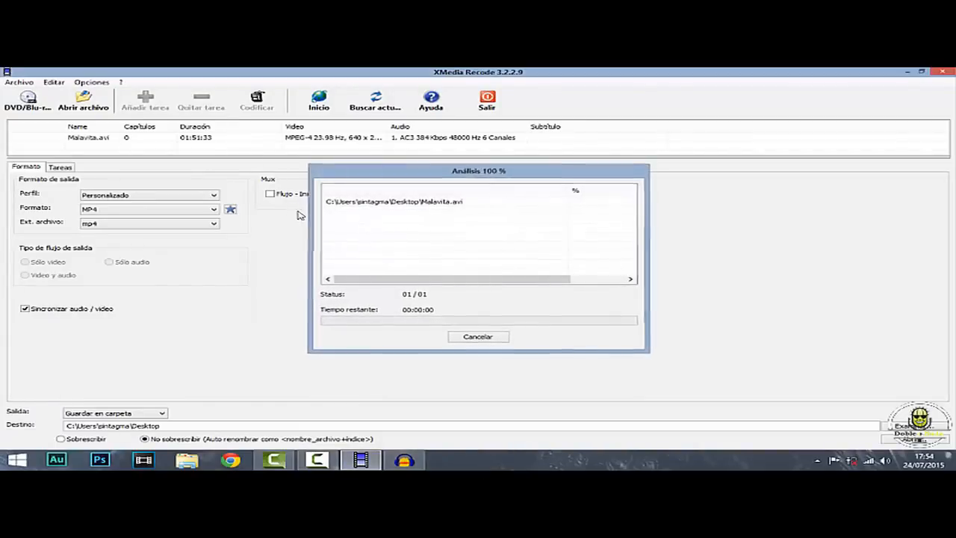
pyautogui.click(187, 140)
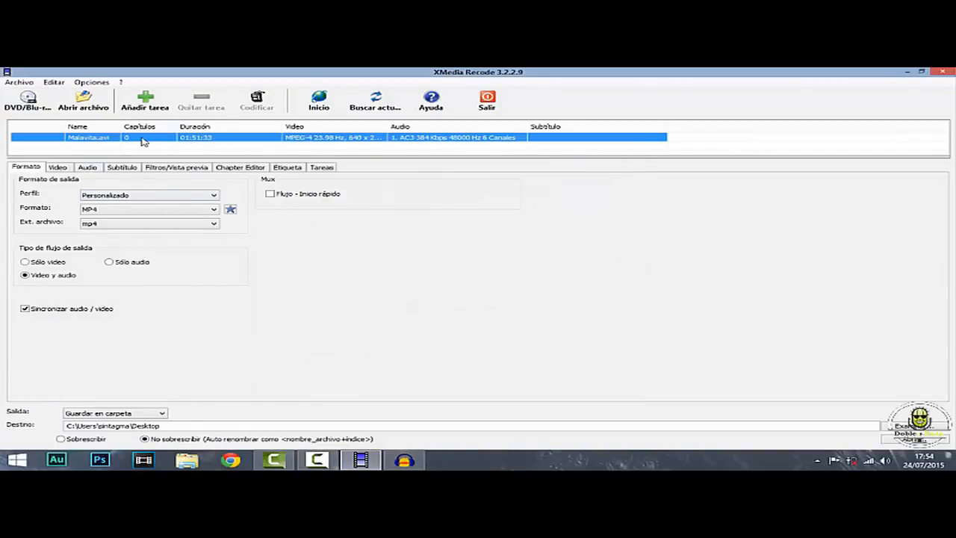
pyautogui.click(111, 210)
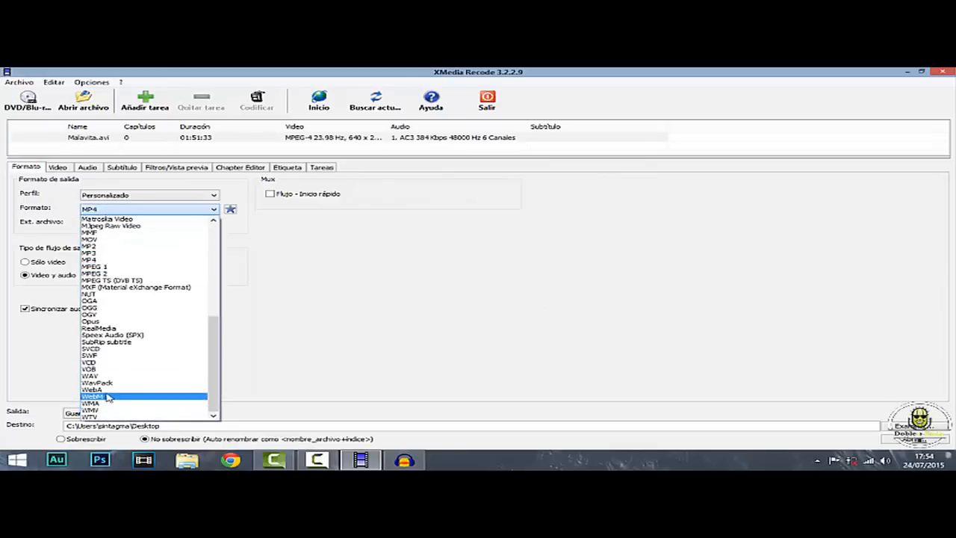
pyautogui.click(116, 375)
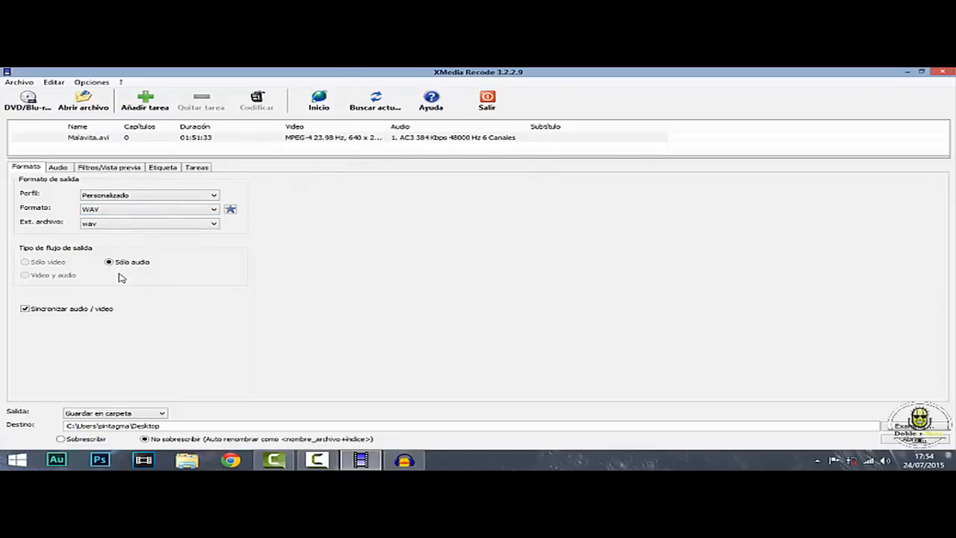
# Set the Malavita clip range from 00:18:21:767 to 00:19:30:041 using the filter preview
pyautogui.click(108, 169)
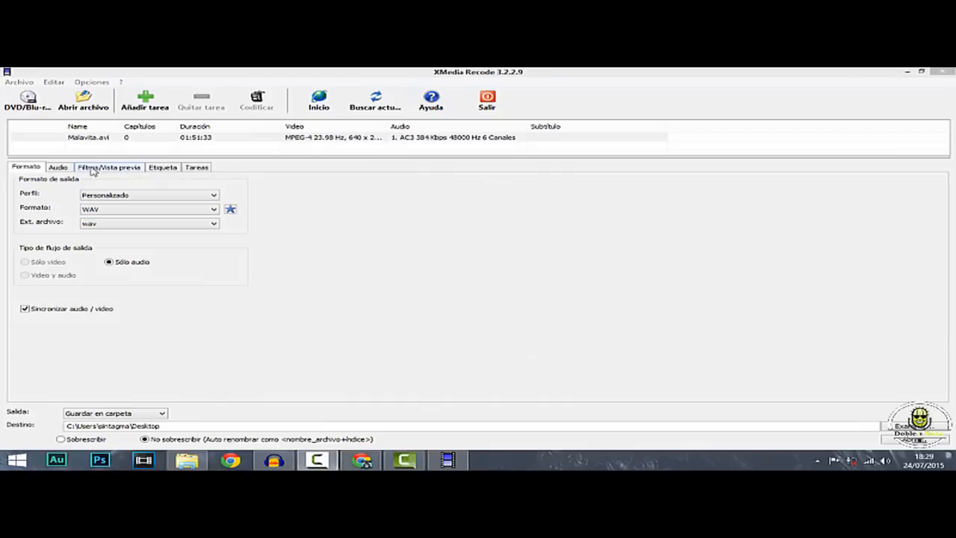
pyautogui.click(99, 168)
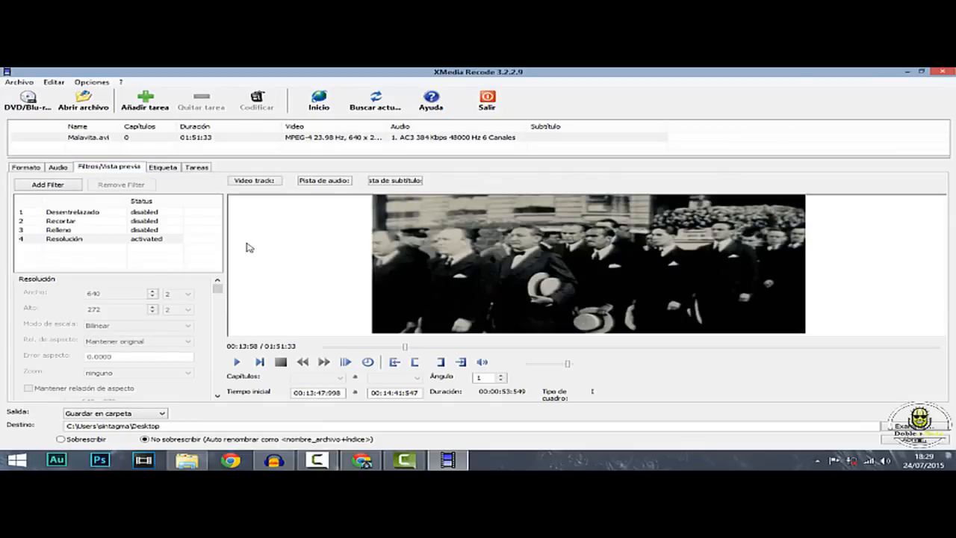
pyautogui.moveTo(404, 346); pyautogui.dragTo(427, 356)
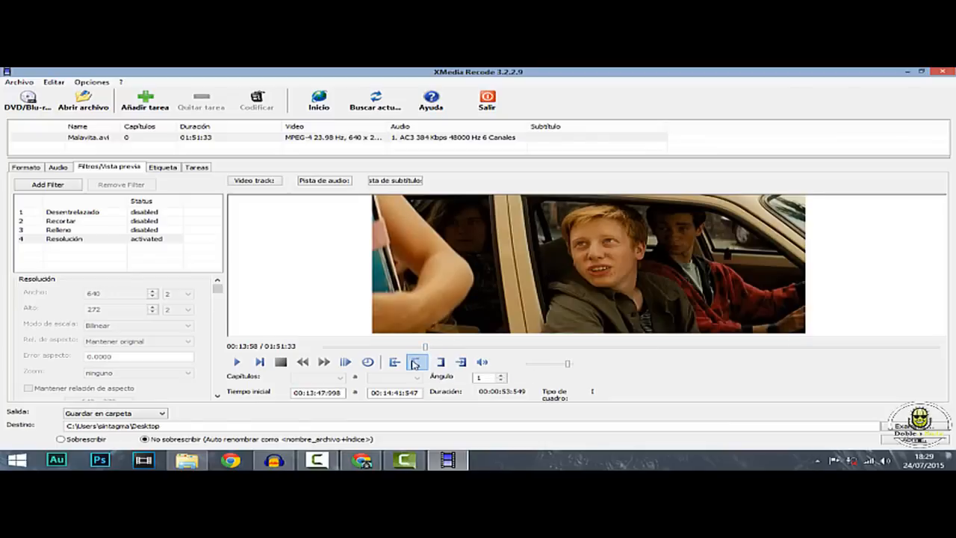
pyautogui.click(415, 362)
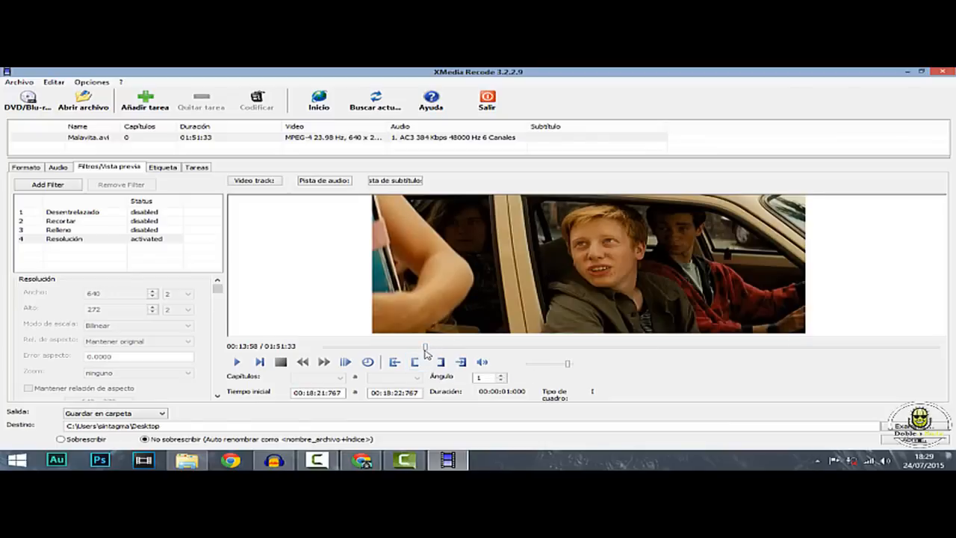
pyautogui.moveTo(425, 351); pyautogui.dragTo(431, 351)
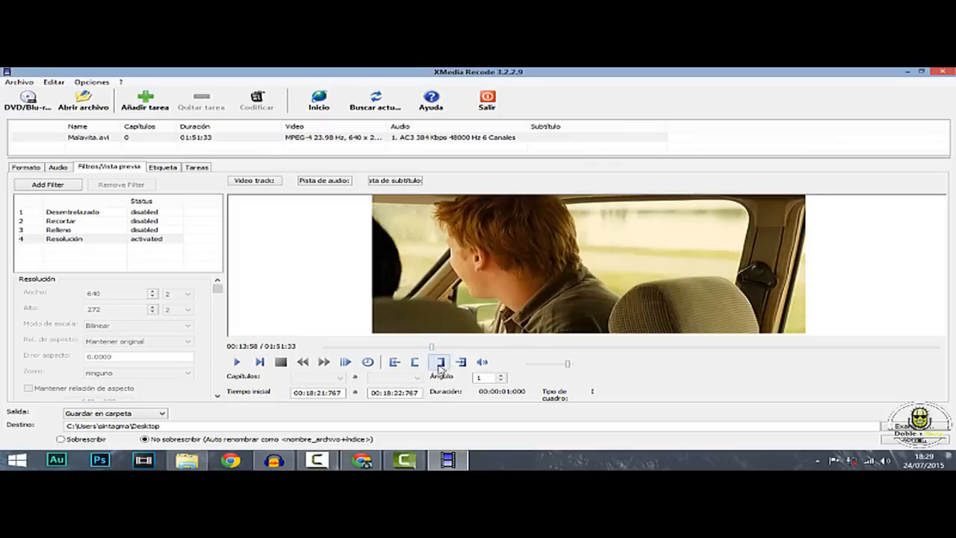
pyautogui.click(440, 363)
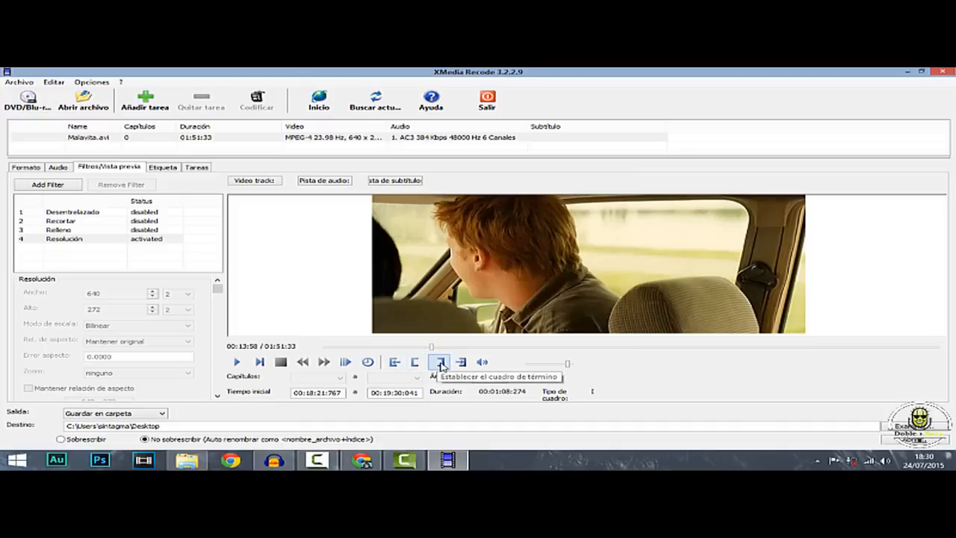
# Add the AC3 source stream to the audio output and set its channels to 5.1
pyautogui.click(56, 167)
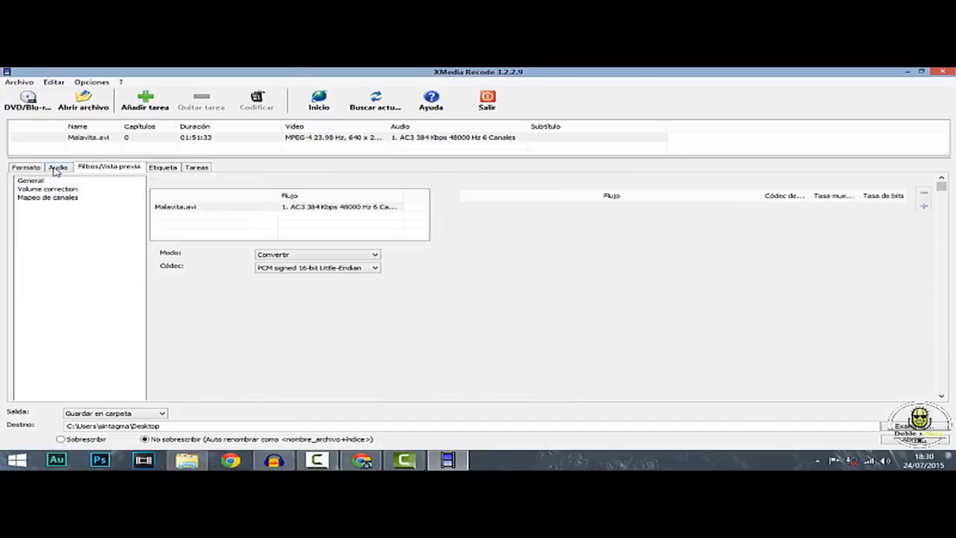
pyautogui.click(282, 211)
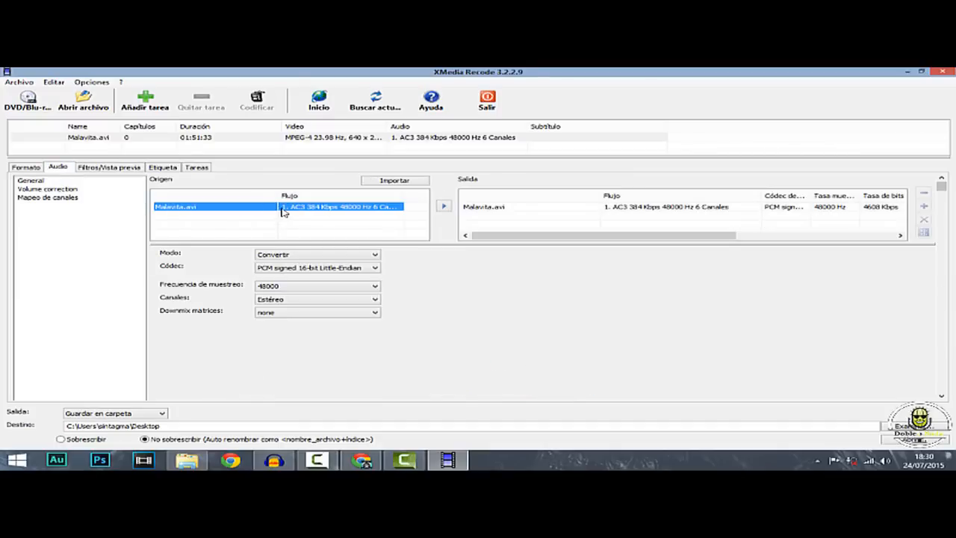
pyautogui.click(301, 299)
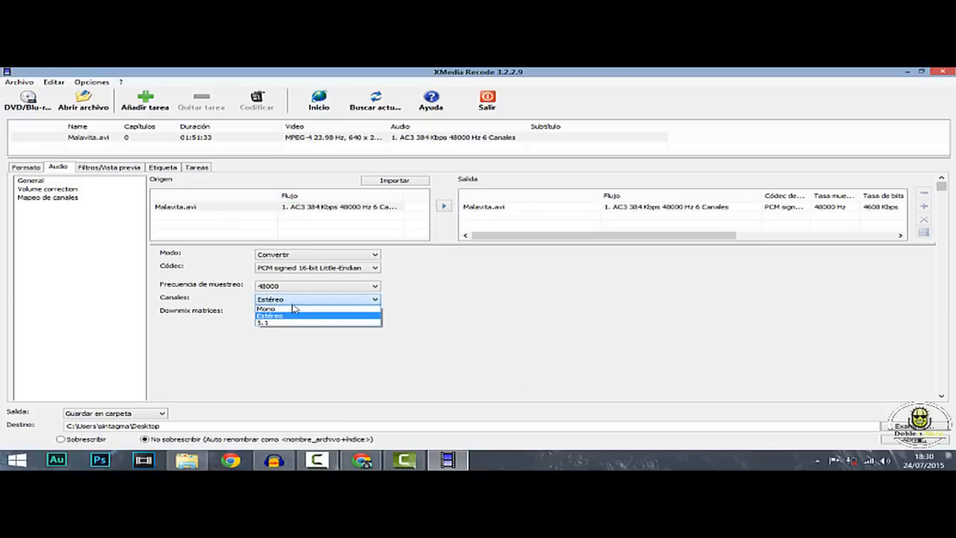
pyautogui.click(267, 323)
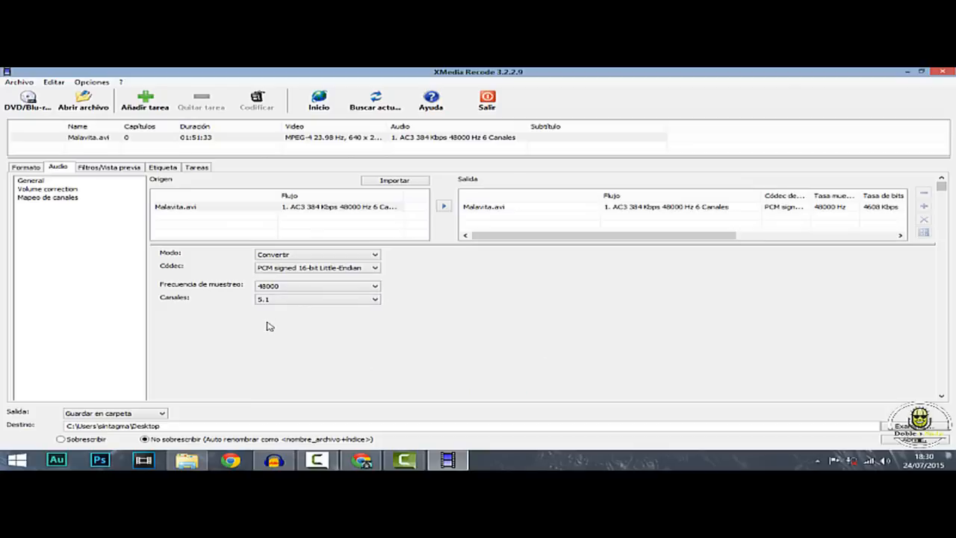
pyautogui.click(502, 208)
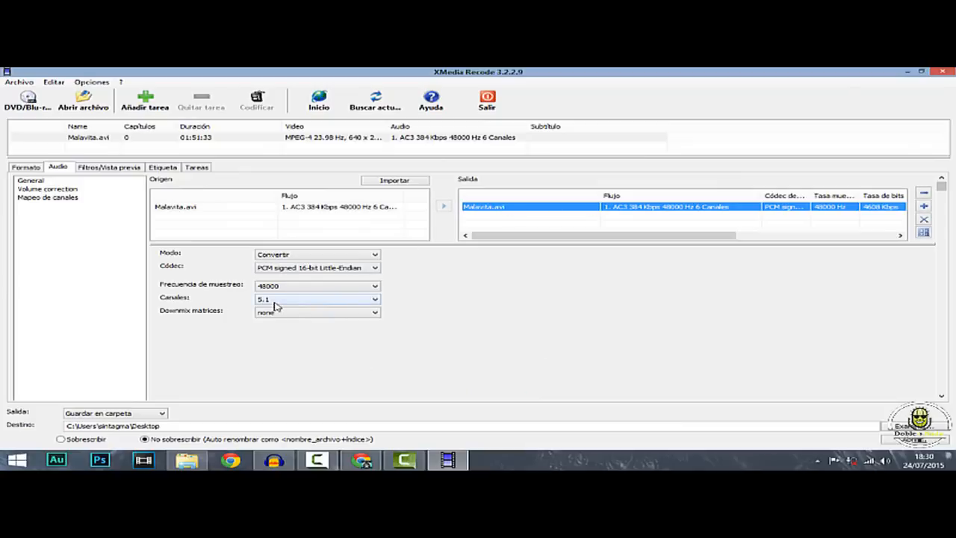
# Add the WAV conversion as a task and encode it, dismissing the completion notice
pyautogui.click(147, 101)
pyautogui.click(256, 101)
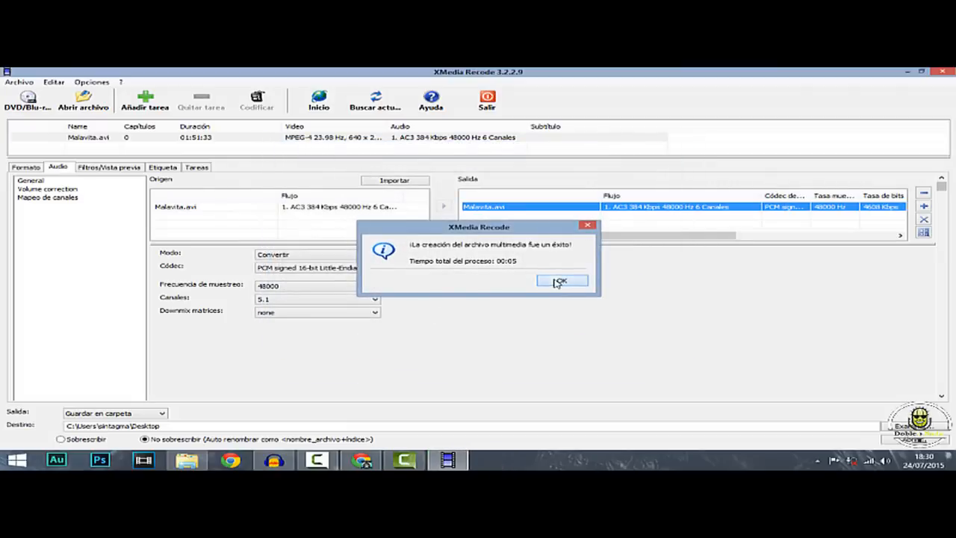
pyautogui.click(555, 282)
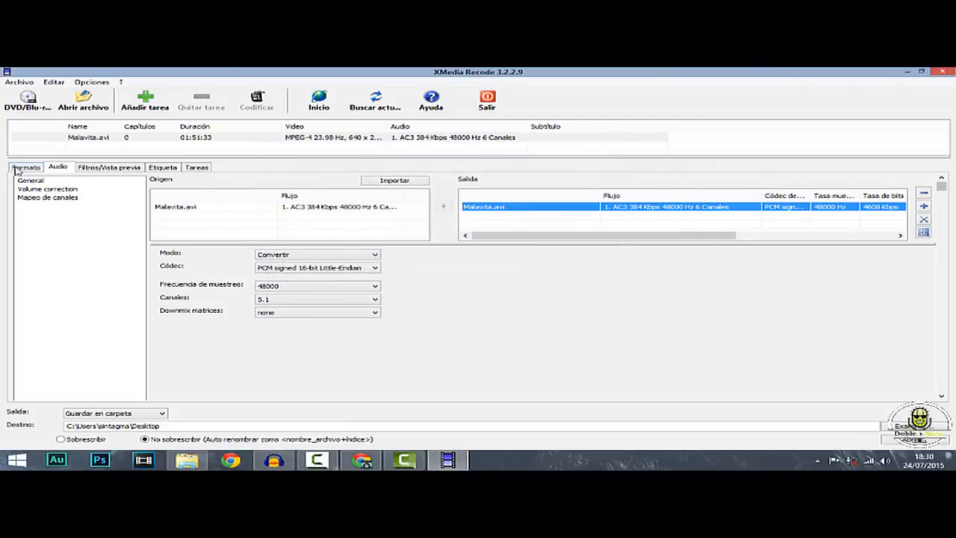
# Change the output format to MP4 and limit the output stream to video only
pyautogui.click(18, 169)
pyautogui.click(109, 212)
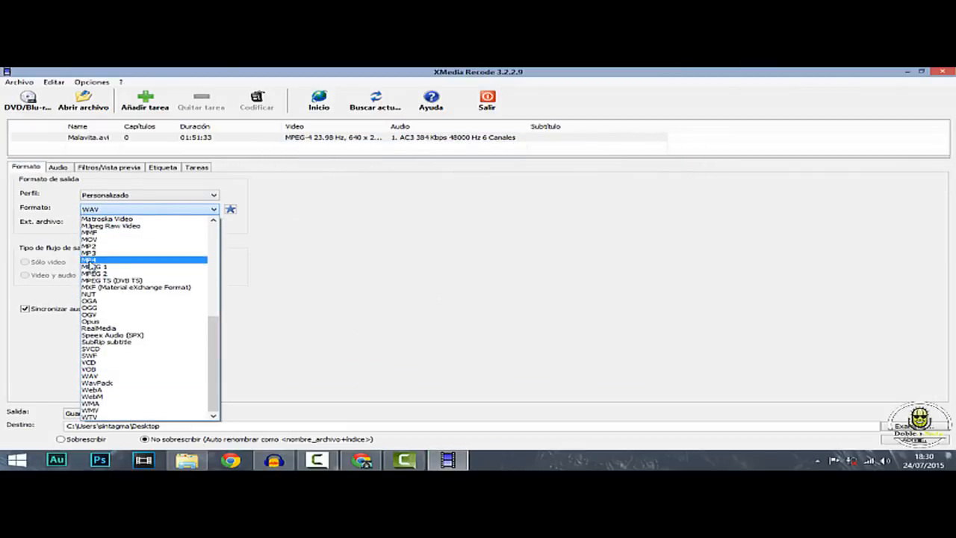
pyautogui.click(90, 259)
pyautogui.click(25, 275)
pyautogui.click(24, 262)
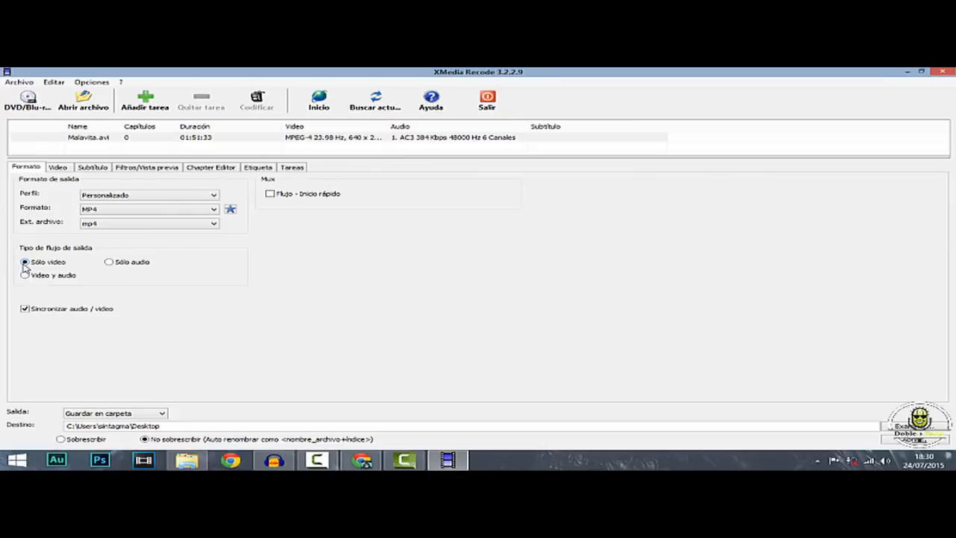
# Queue the video-only MP4 task and encode it, dismissing the completion notice
pyautogui.click(142, 102)
pyautogui.click(256, 100)
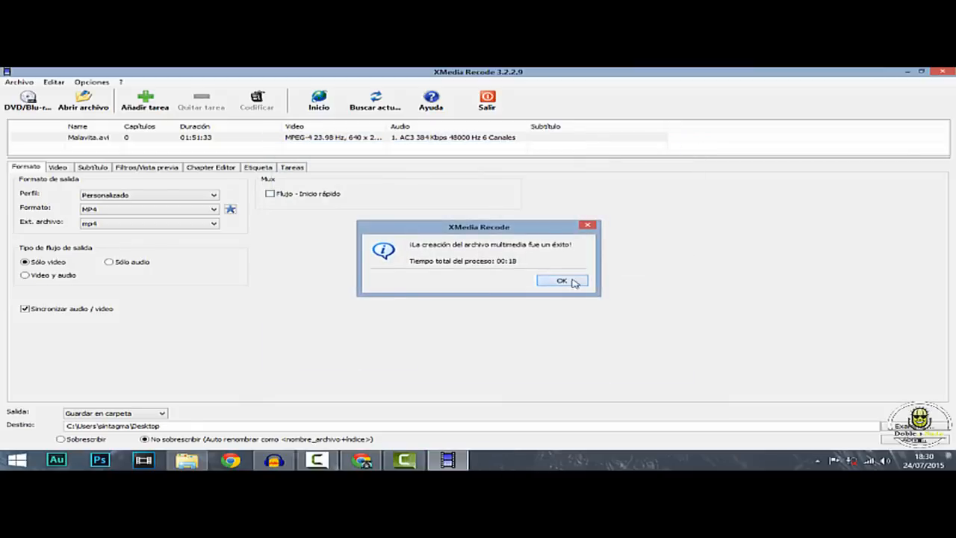
pyautogui.click(549, 308)
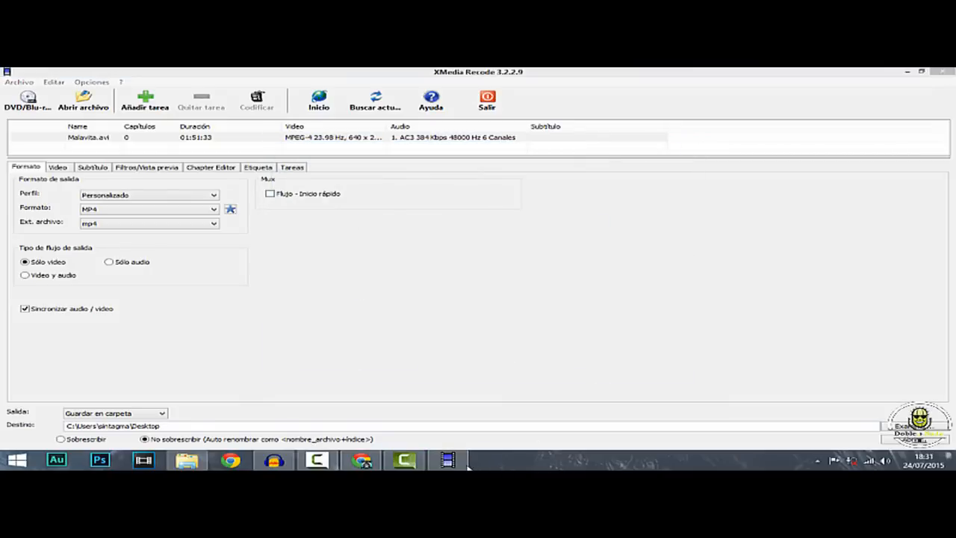
# Minimise XMedia Recode and import the Malavita WAV file from the desktop into Audacity
pyautogui.click(447, 460)
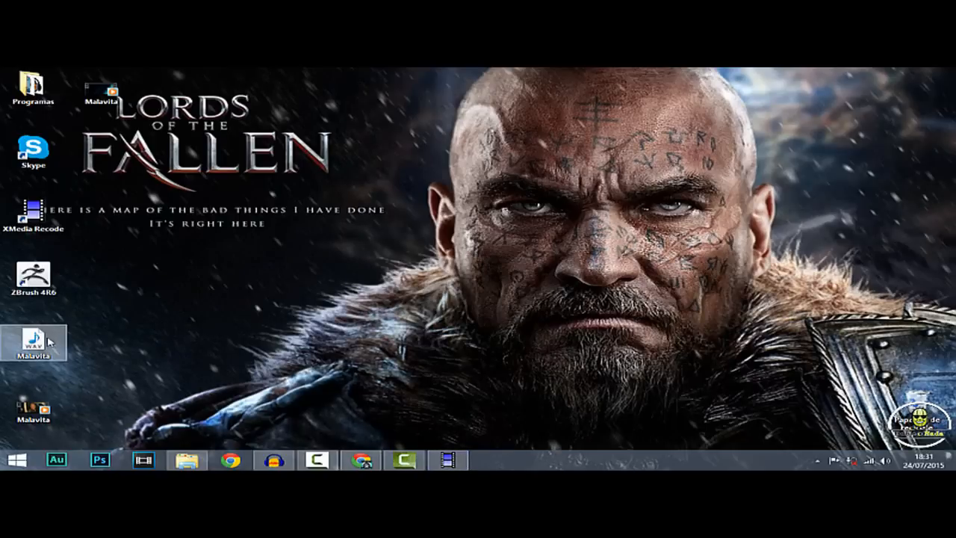
pyautogui.moveTo(41, 345); pyautogui.dragTo(507, 284)
pyautogui.click(565, 331)
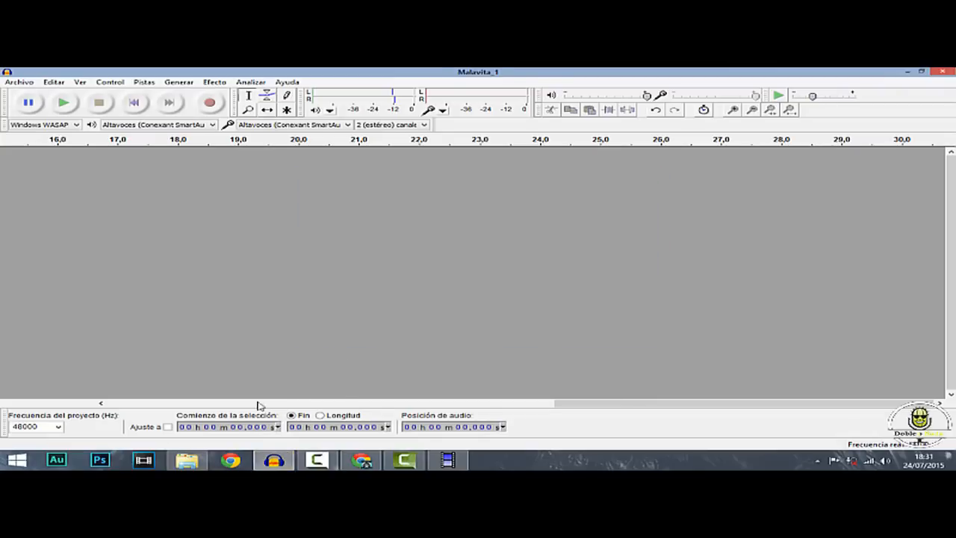
# Examine the waveforms of the six imported Malavita channel tracks to compare their audio content
pyautogui.scroll(-6, 217, 322)
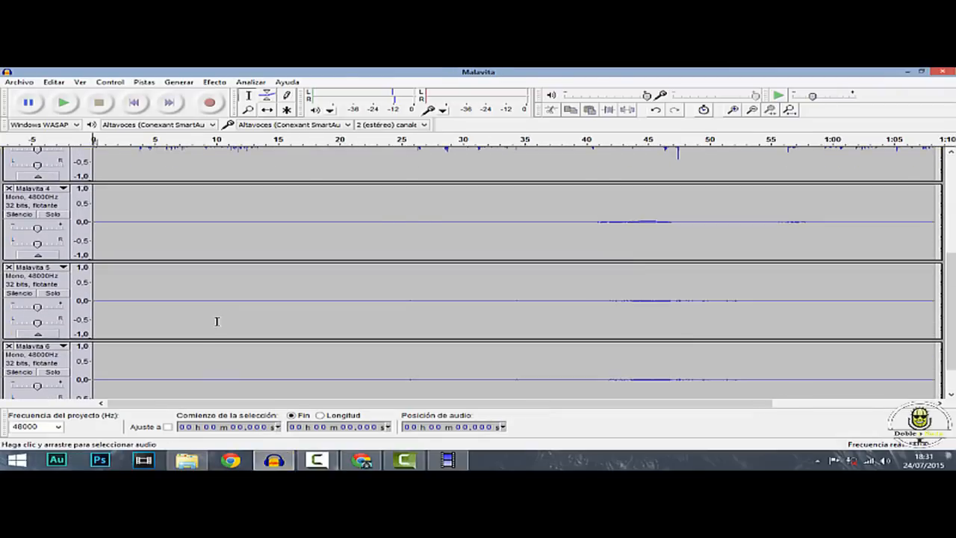
pyautogui.scroll(5, 254, 333)
pyautogui.scroll(1, 324, 277)
pyautogui.scroll(-3, 322, 288)
pyautogui.scroll(1, 320, 293)
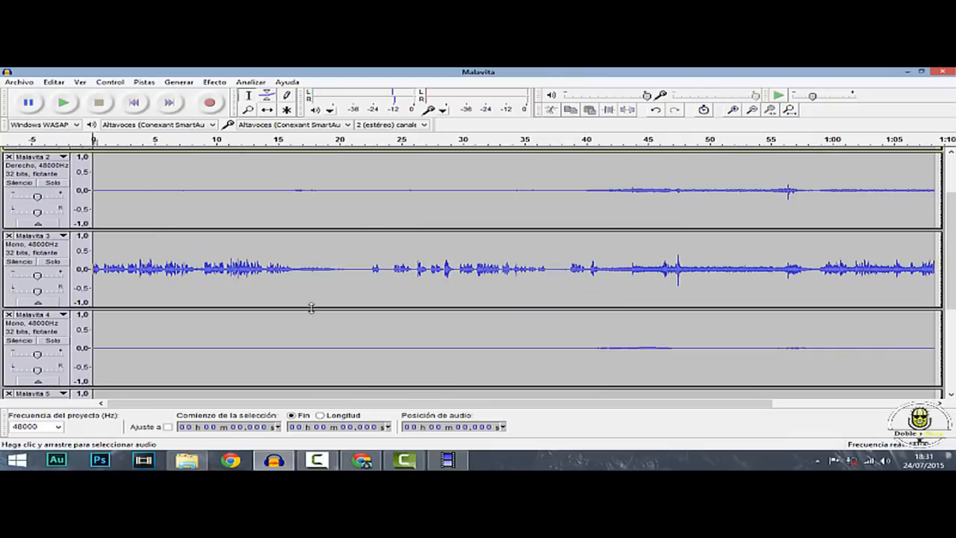
pyautogui.scroll(-3, 310, 308)
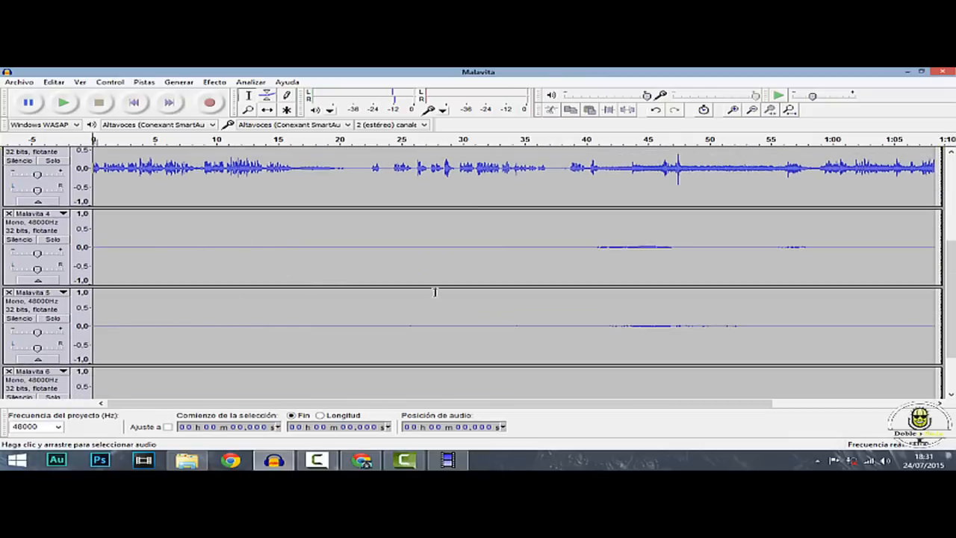
pyautogui.scroll(-1, 418, 293)
pyautogui.scroll(4, 378, 292)
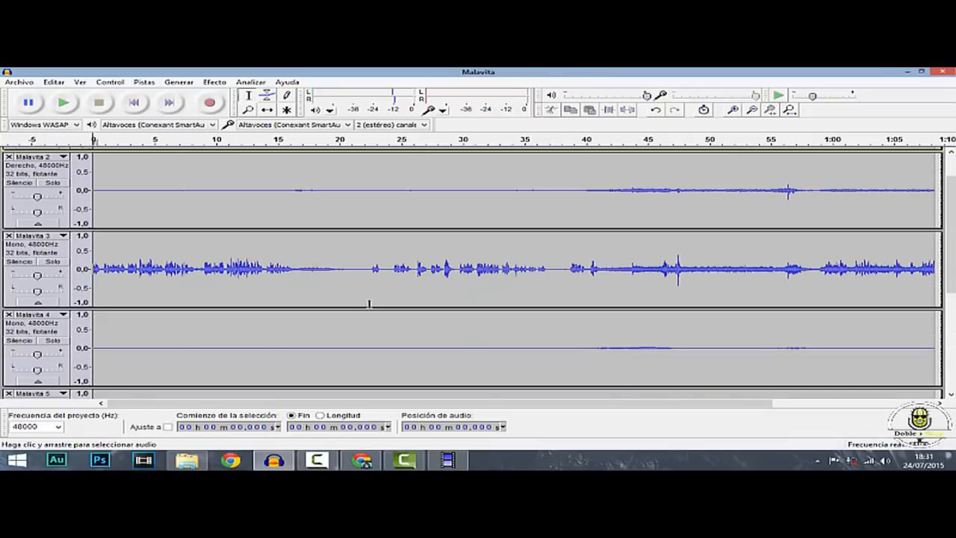
pyautogui.scroll(2, 369, 304)
pyautogui.scroll(-2, 351, 299)
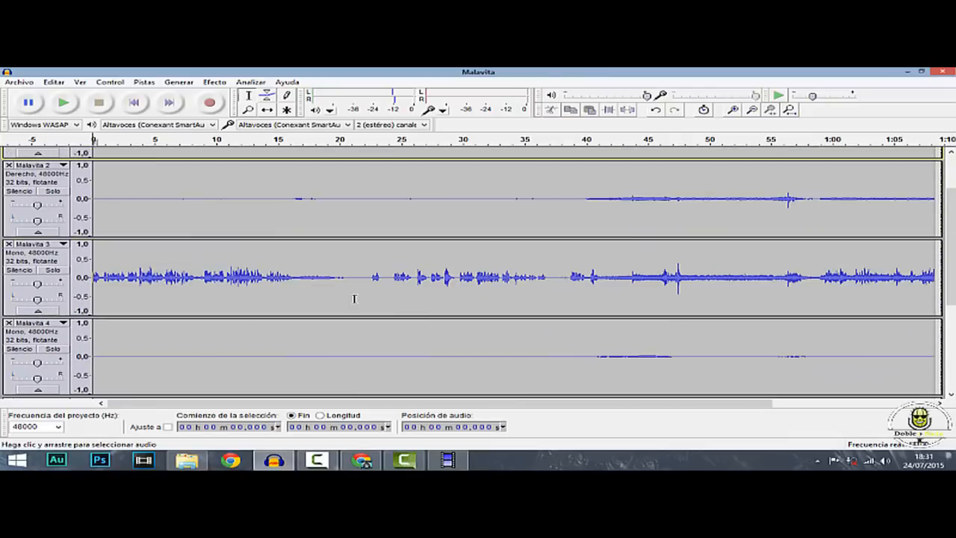
pyautogui.scroll(-1, 324, 339)
pyautogui.scroll(3, 317, 348)
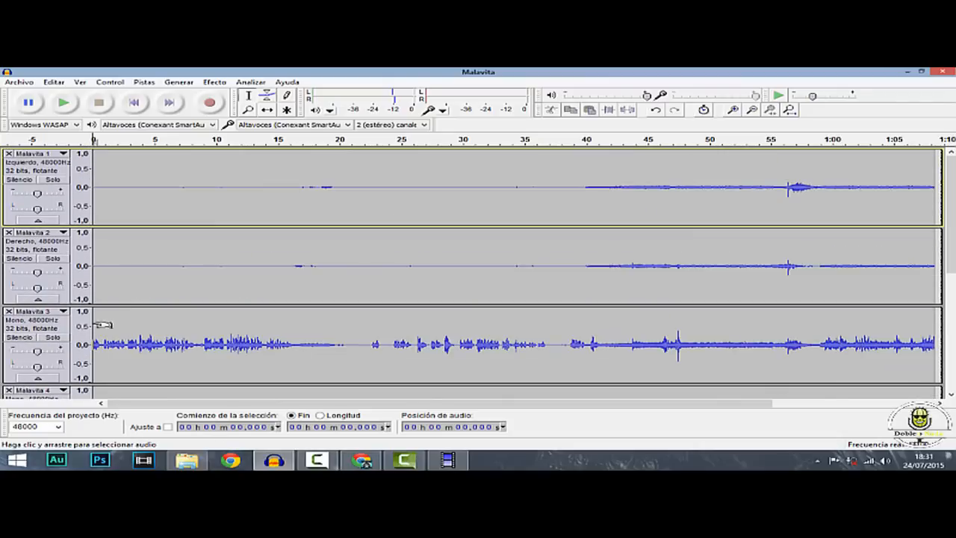
# Solo the Malavita 3 track and play a few seconds of it to hear its content
pyautogui.click(58, 346)
pyautogui.click(52, 336)
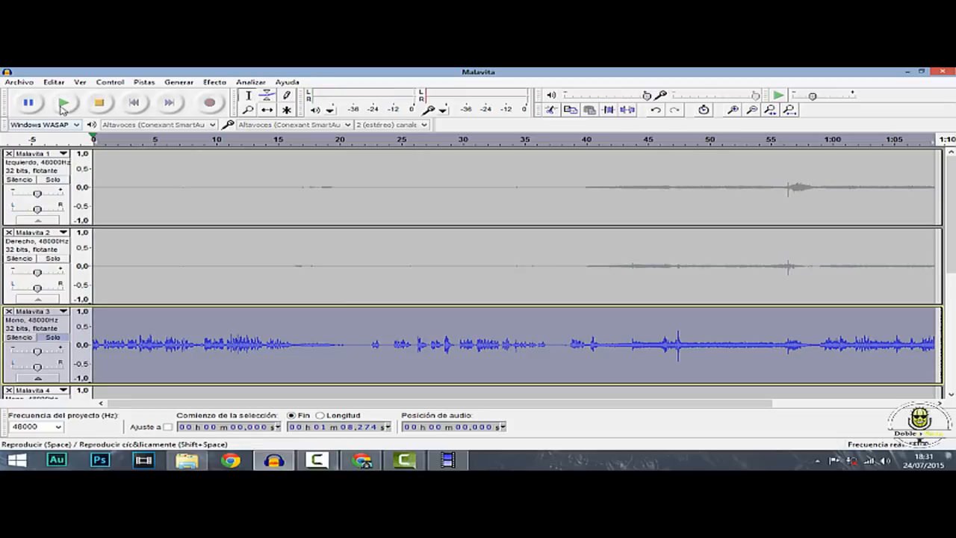
pyautogui.click(64, 102)
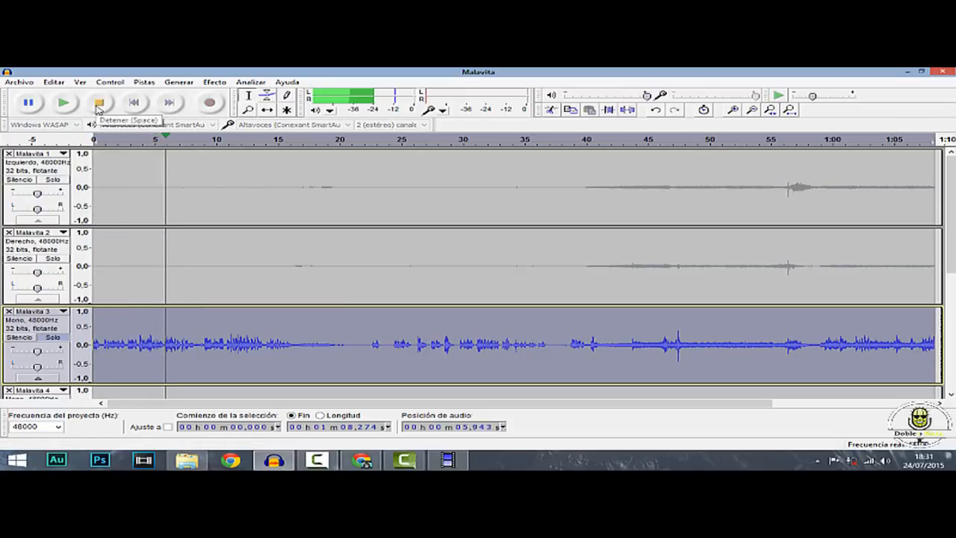
pyautogui.click(99, 104)
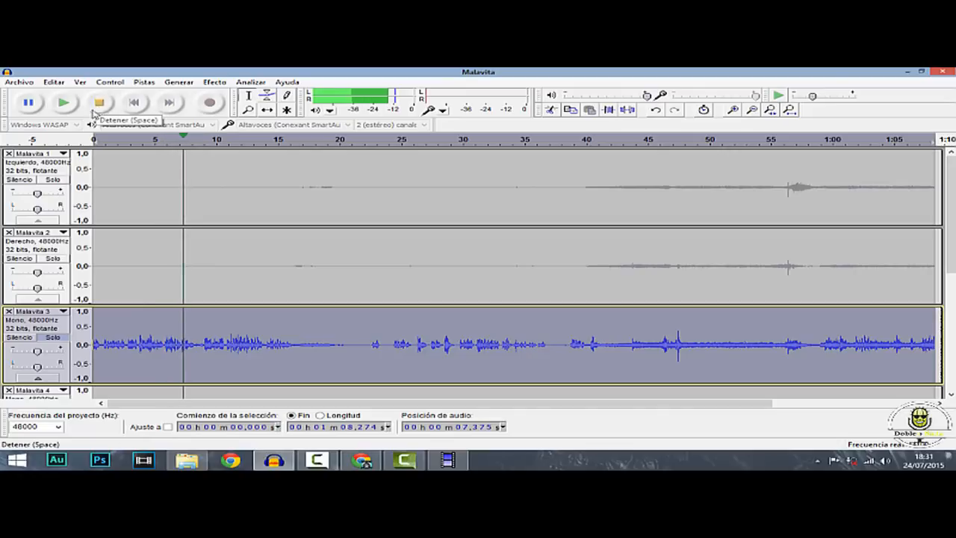
# Mute the Malavita 3 track instead of soloing it, and raise the gain of Malavita 1 and Malavita 2 during playback
pyautogui.click(52, 337)
pyautogui.click(28, 338)
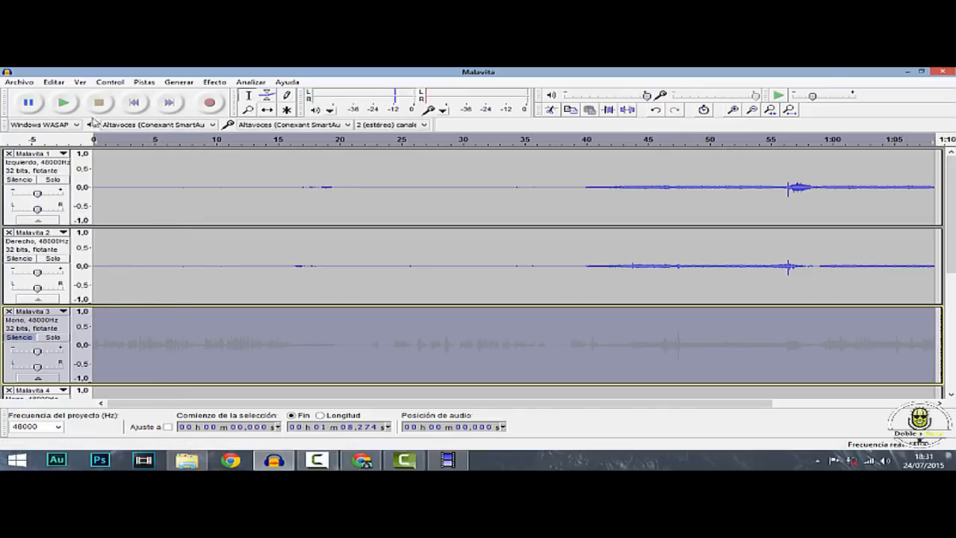
pyautogui.click(75, 109)
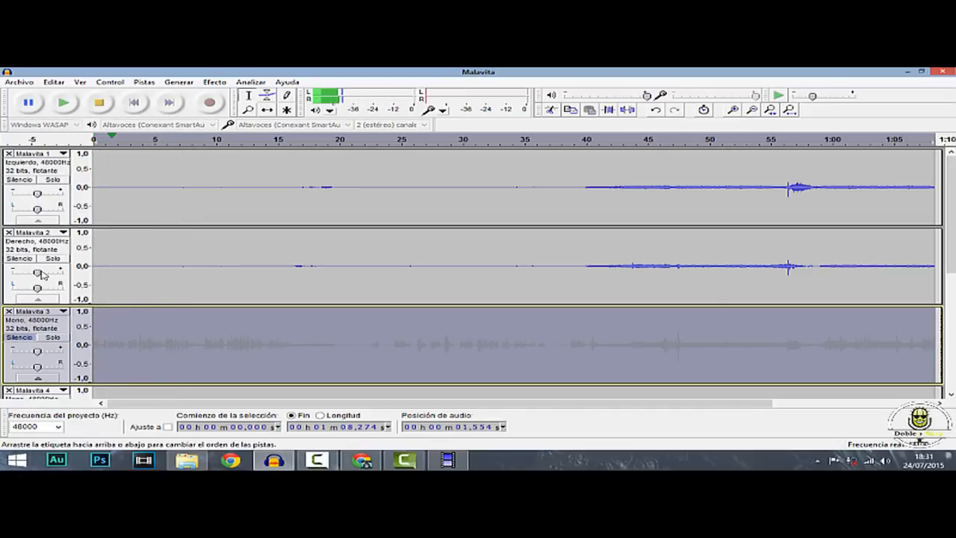
pyautogui.moveTo(38, 273); pyautogui.dragTo(65, 273)
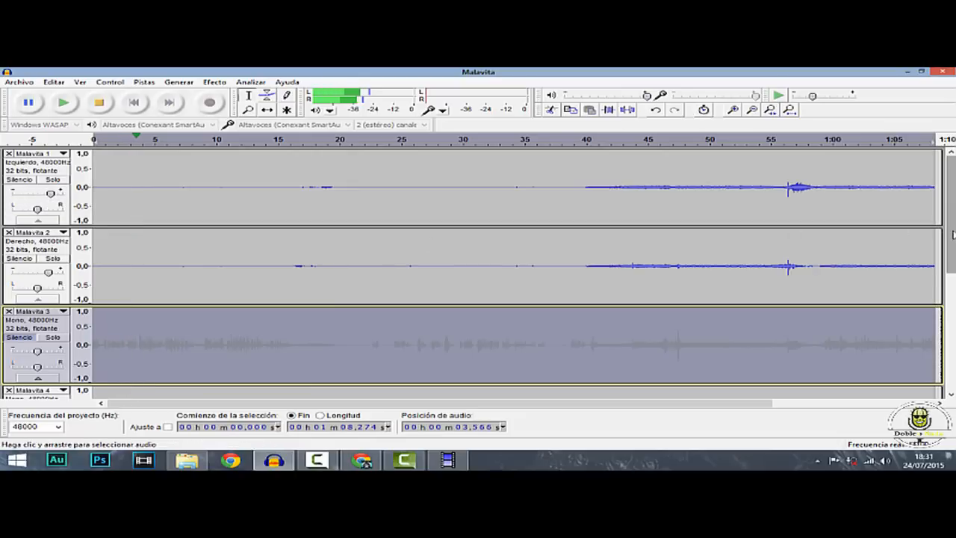
# Raise the gain of the Malavita 4, Malavita 5 and Malavita 6 tracks during playback
pyautogui.scroll(-5, 655, 239)
pyautogui.moveTo(37, 245); pyautogui.dragTo(48, 244)
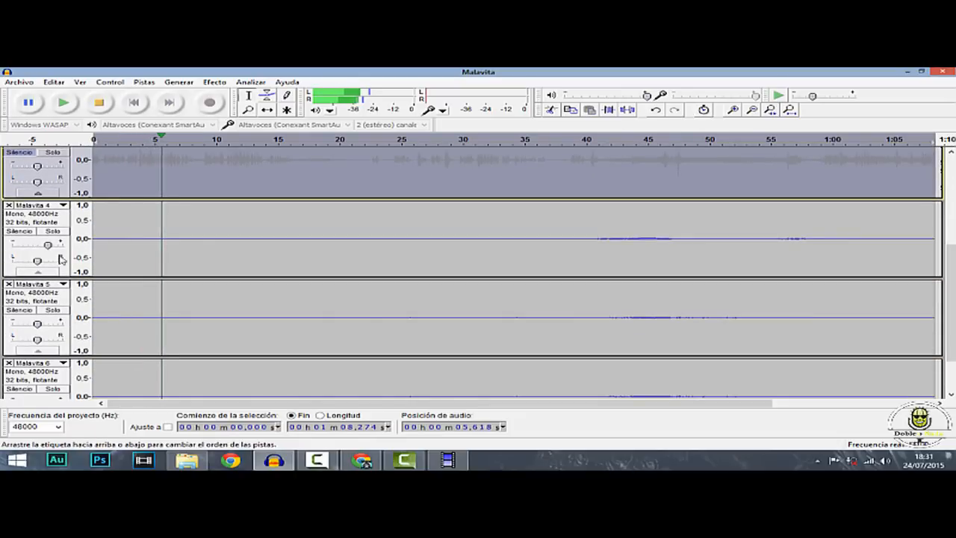
pyautogui.moveTo(37, 324); pyautogui.dragTo(46, 343)
pyautogui.scroll(-2, 37, 330)
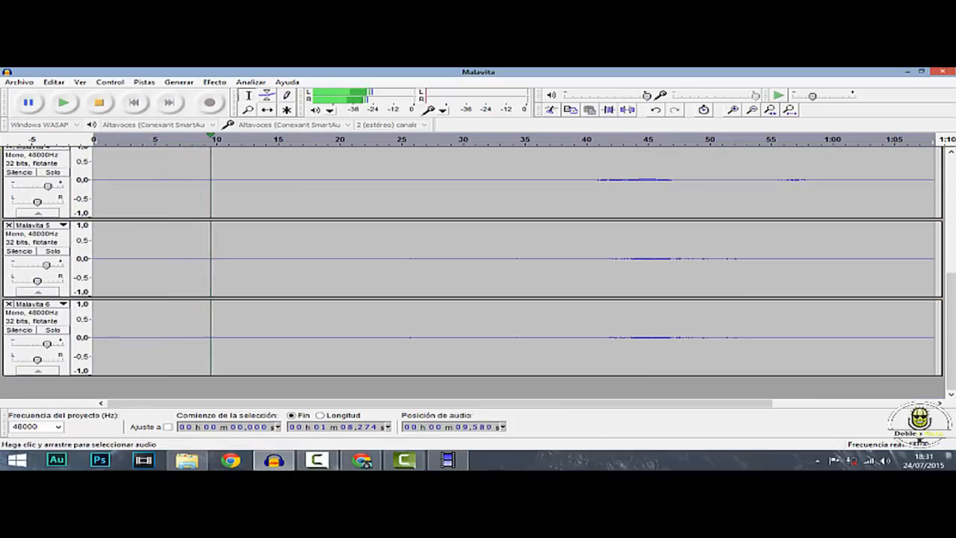
# Listen to the mix without Malavita 3 from about 17, 40 and 56 seconds, and stop playback
pyautogui.moveTo(952, 291); pyautogui.dragTo(898, 154)
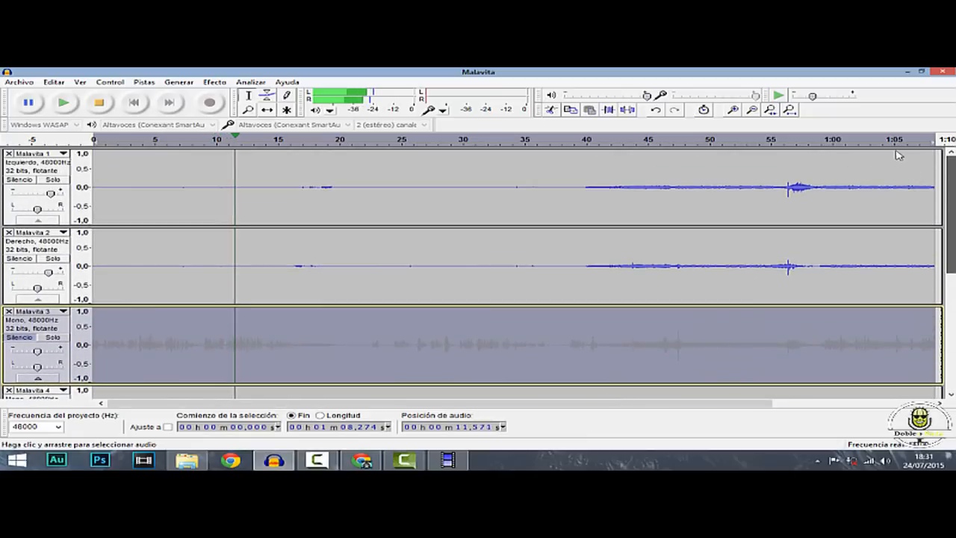
pyautogui.click(303, 140)
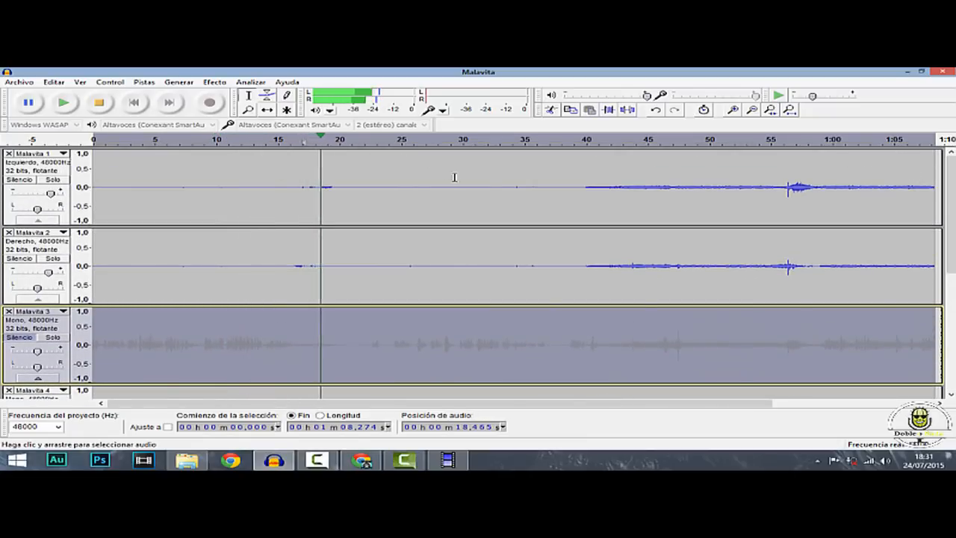
pyautogui.click(586, 139)
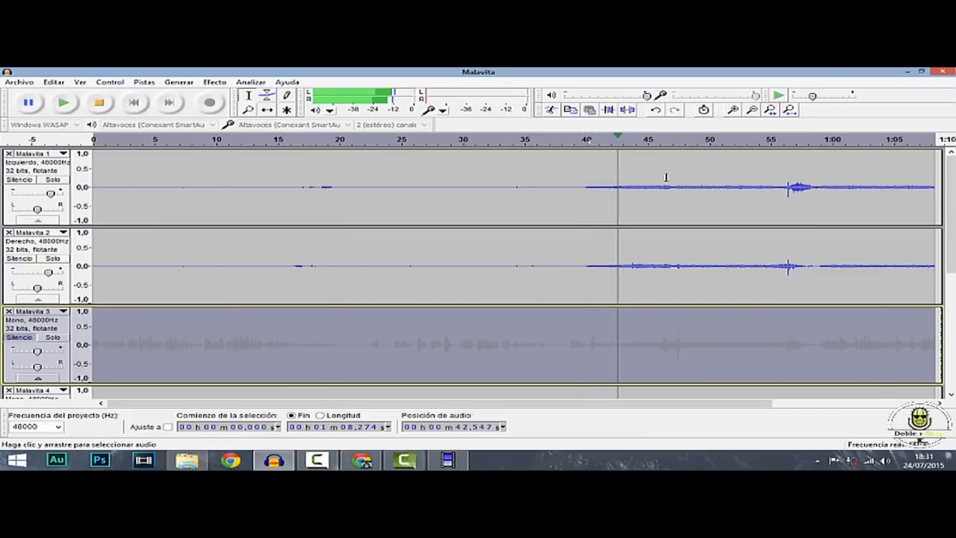
pyautogui.click(781, 140)
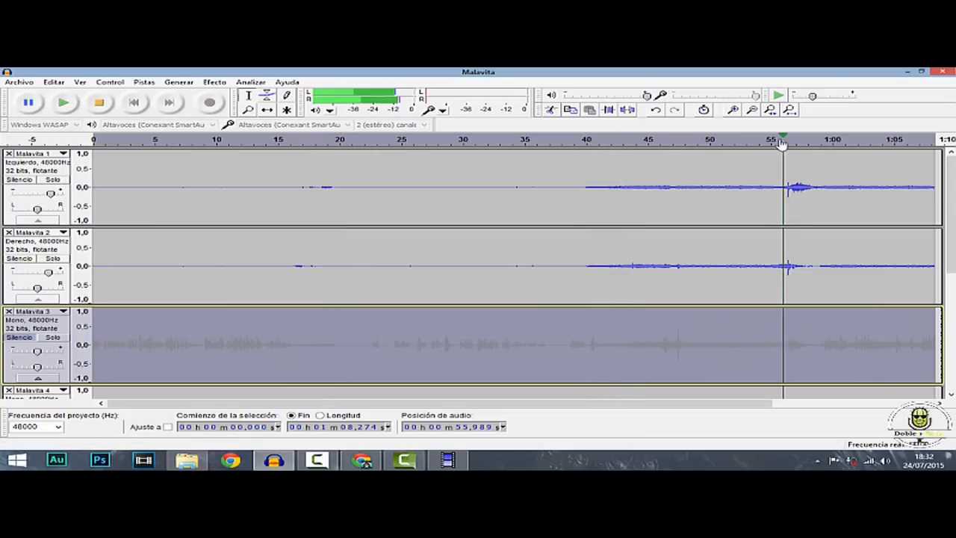
pyautogui.click(98, 102)
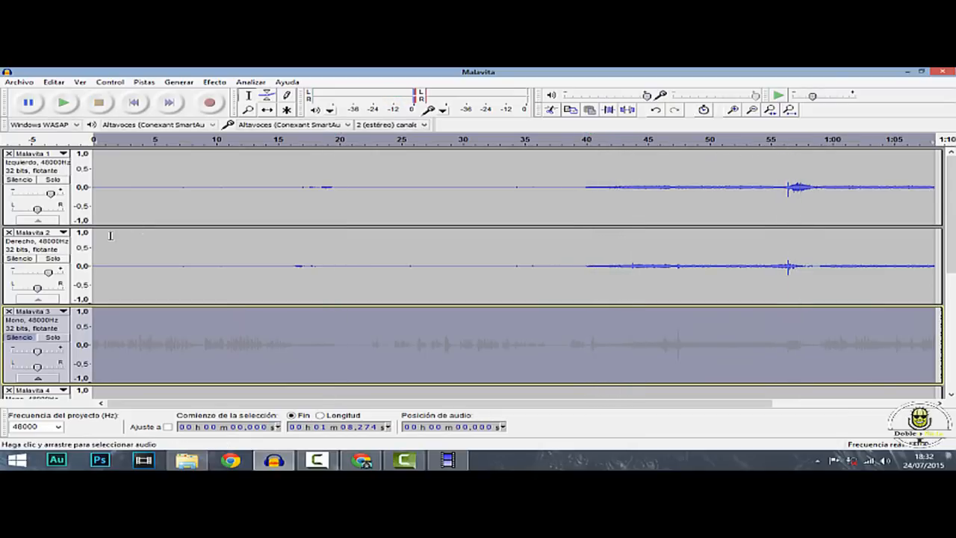
# Unmute the Malavita 3 track and solo it
pyautogui.scroll(-1, 96, 301)
pyautogui.scroll(1, 43, 306)
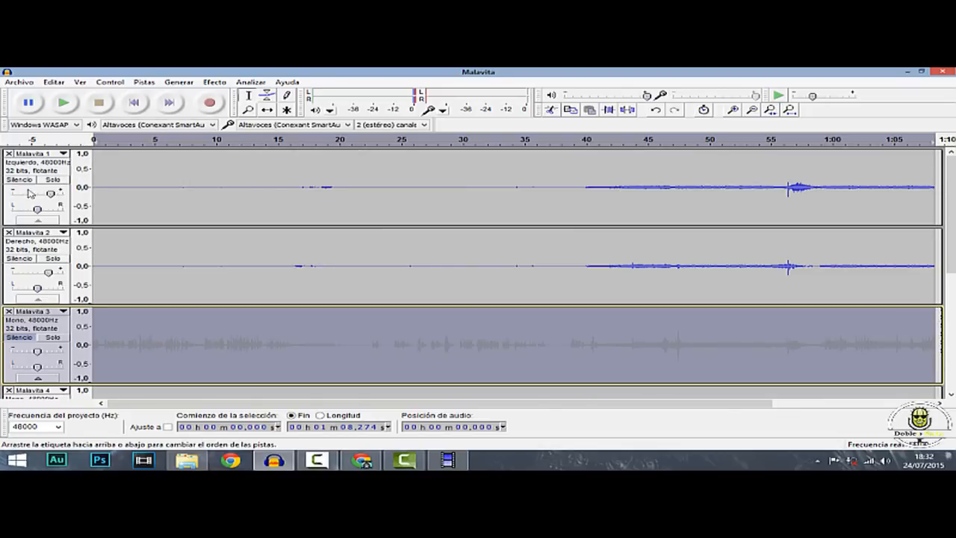
pyautogui.click(20, 338)
pyautogui.click(58, 340)
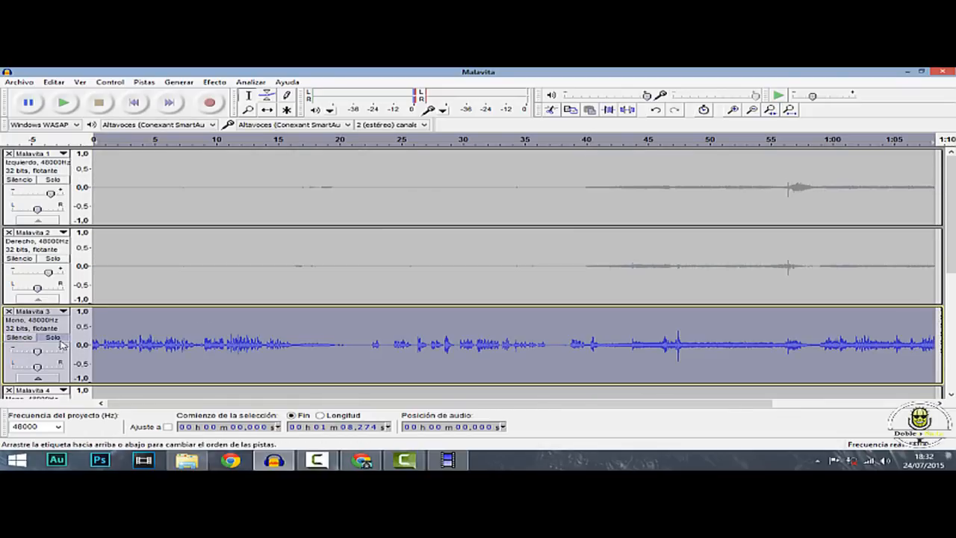
pyautogui.click(106, 335)
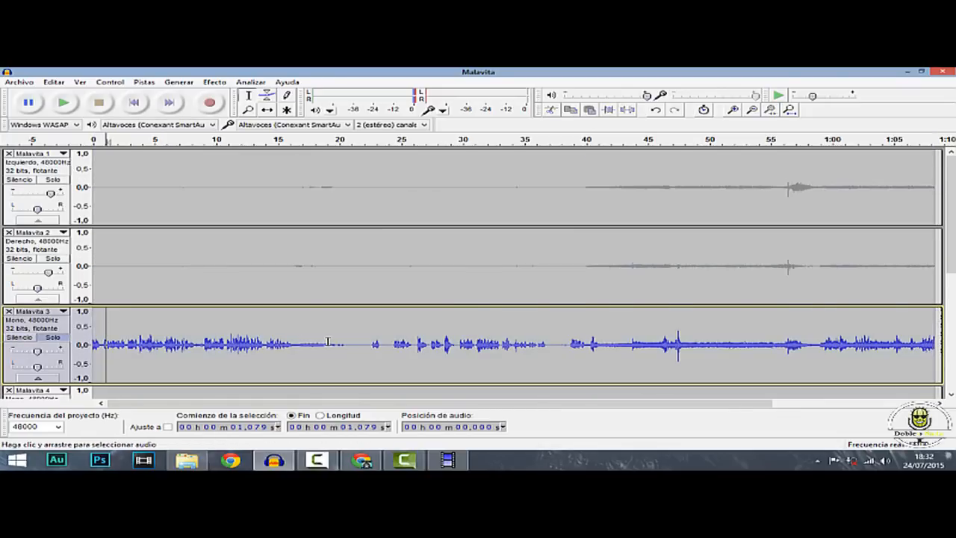
# Export the soloed Malavita 3 track to the desktop as a 16-bit WAV file named we, accepting the stereo mixdown
pyautogui.scroll(-1, 328, 341)
pyautogui.click(20, 82)
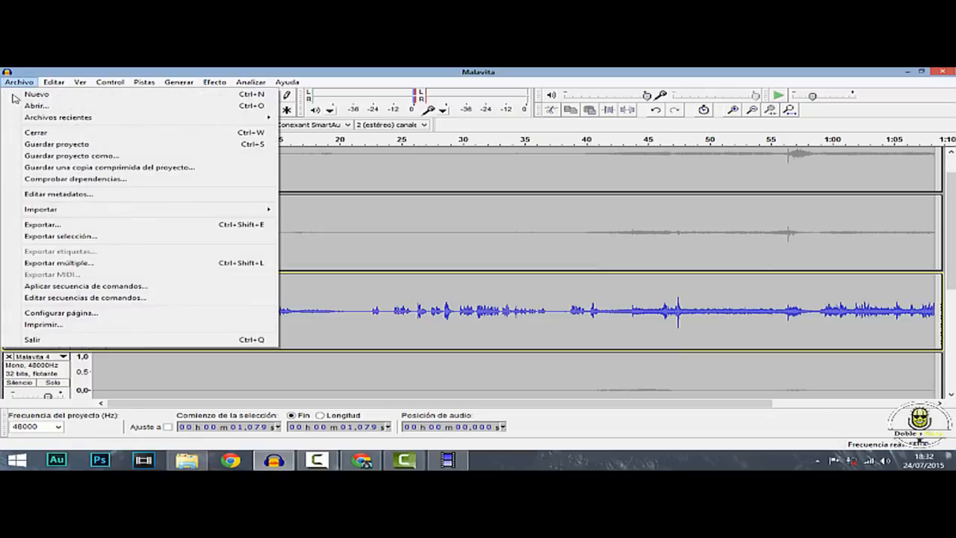
pyautogui.click(65, 224)
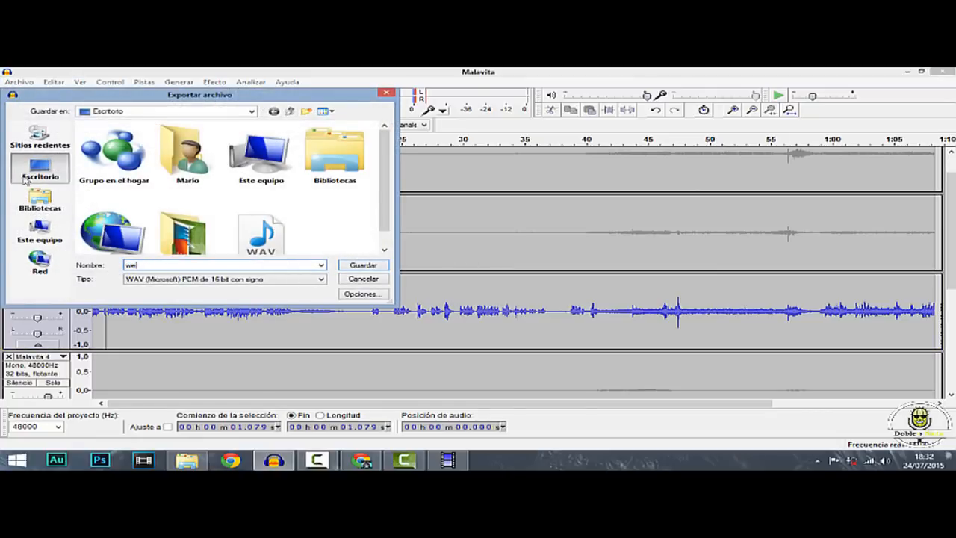
pyautogui.click(363, 266)
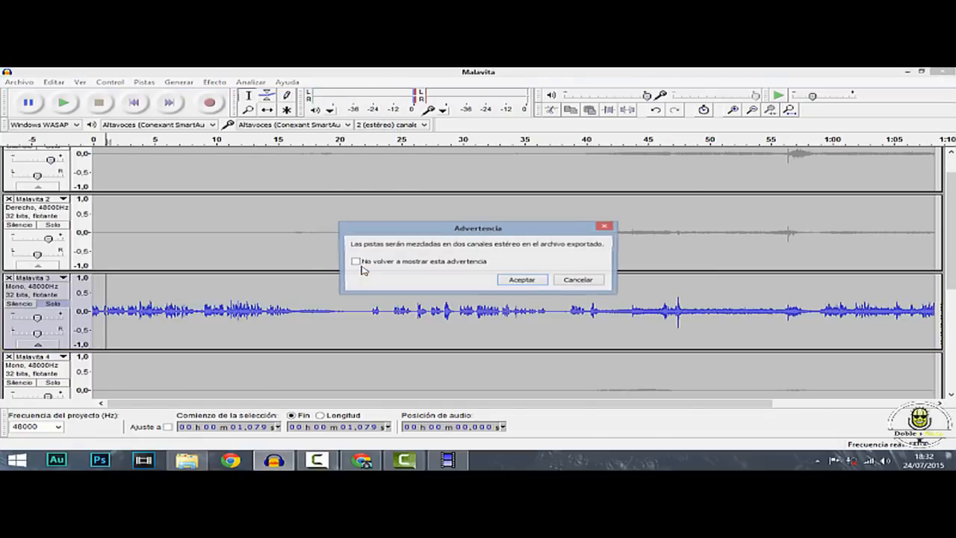
pyautogui.click(527, 280)
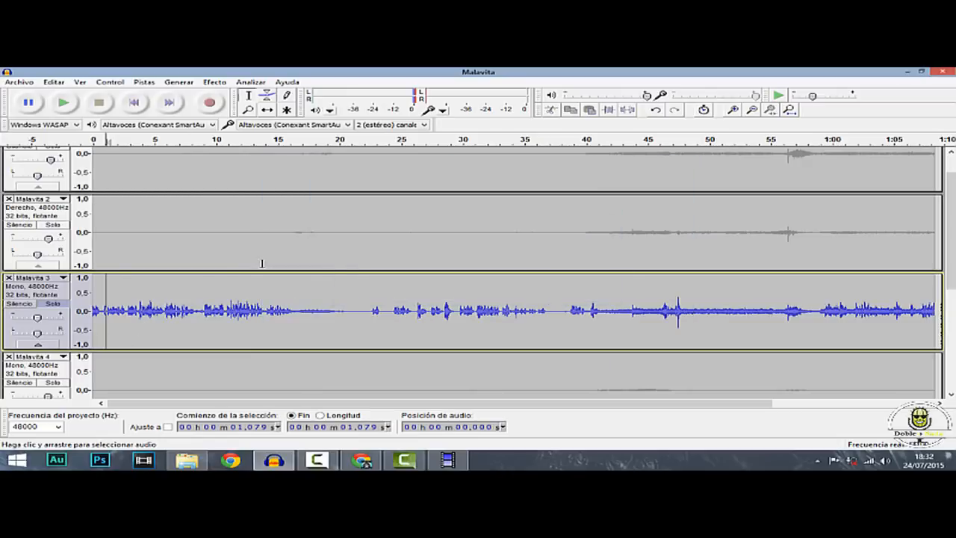
# Turn off solo on Malavita 3, mute that track, and lower the gain of Malavita 1 slightly
pyautogui.click(43, 304)
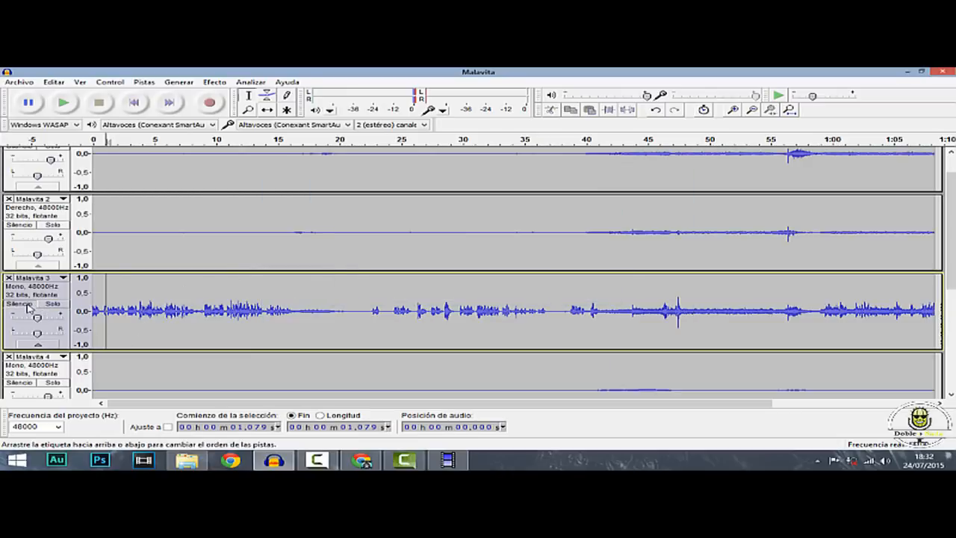
pyautogui.click(19, 304)
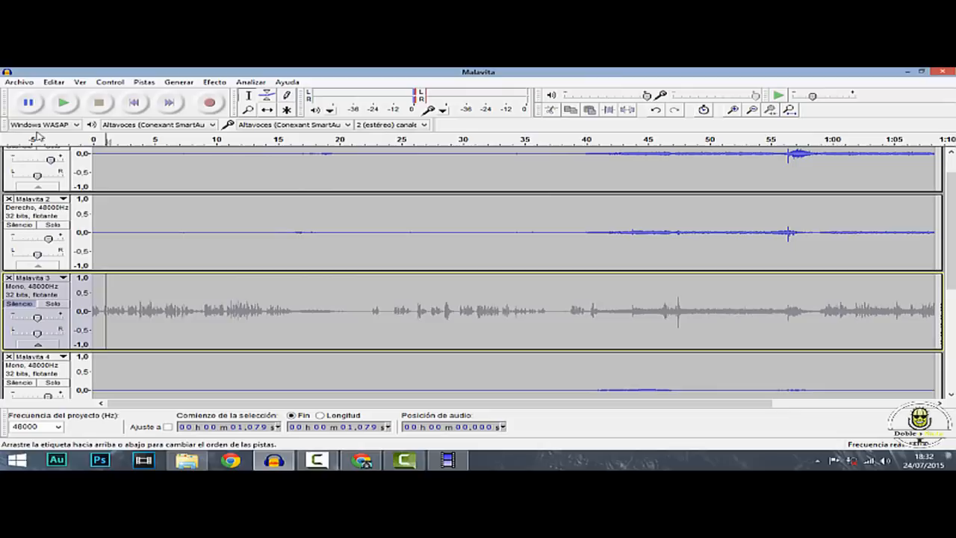
pyautogui.moveTo(51, 162); pyautogui.dragTo(44, 167)
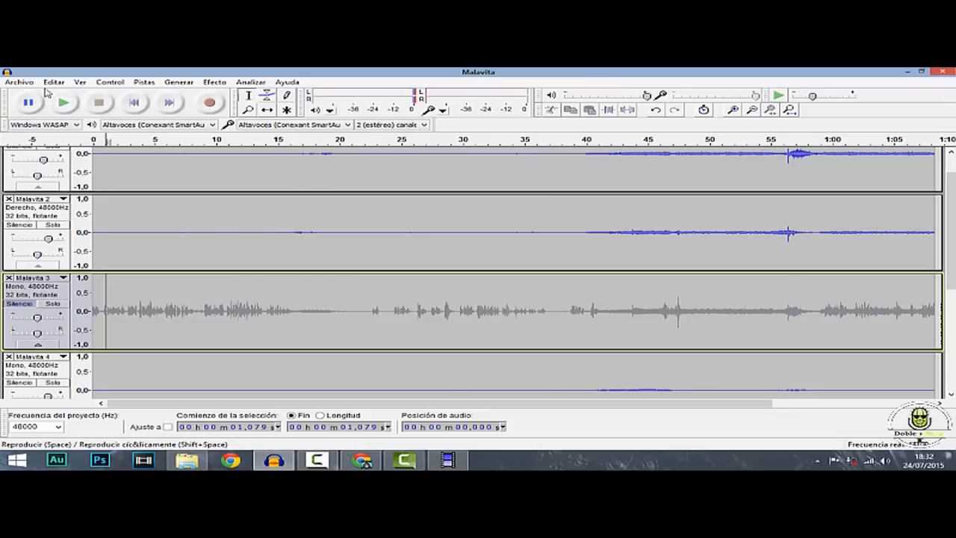
# Export the mix without Malavita 3 to the desktop as a 16-bit WAV named w2, keeping the metadata as is
pyautogui.click(7, 72)
pyautogui.click(50, 71)
pyautogui.click(20, 82)
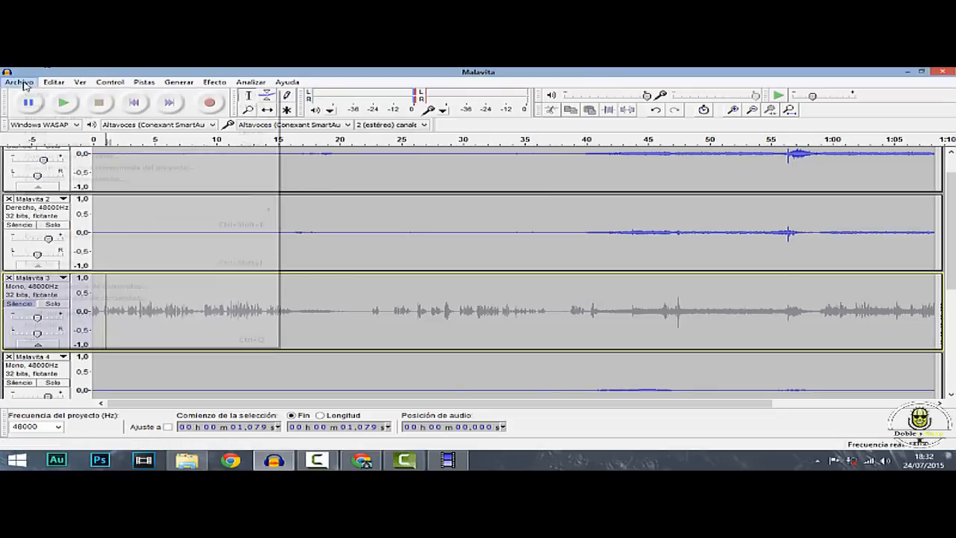
pyautogui.click(58, 227)
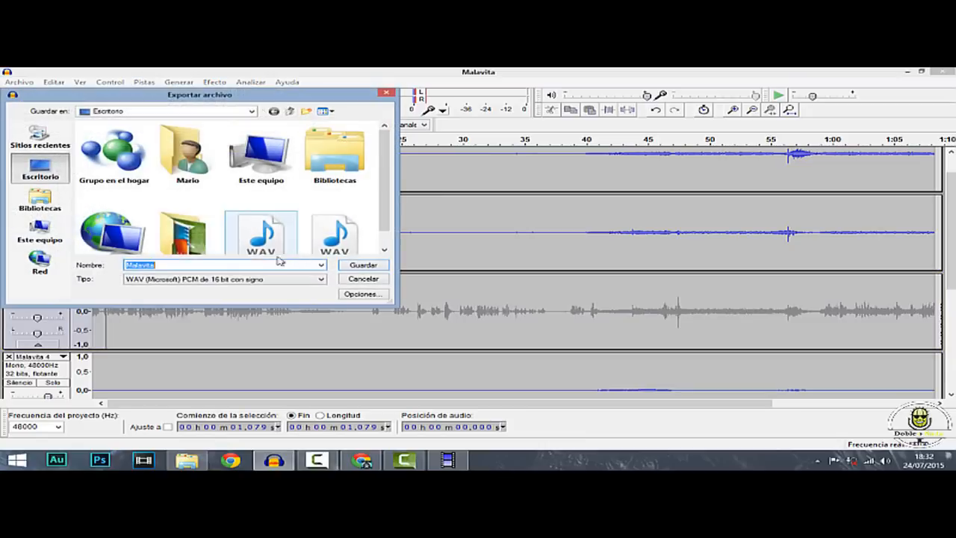
pyautogui.write('w2')
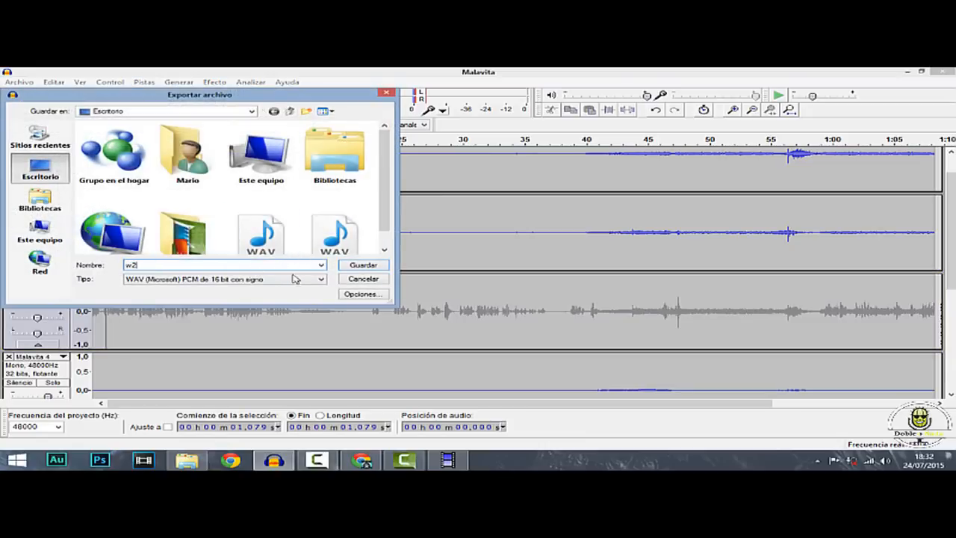
pyautogui.click(359, 269)
pyautogui.click(516, 283)
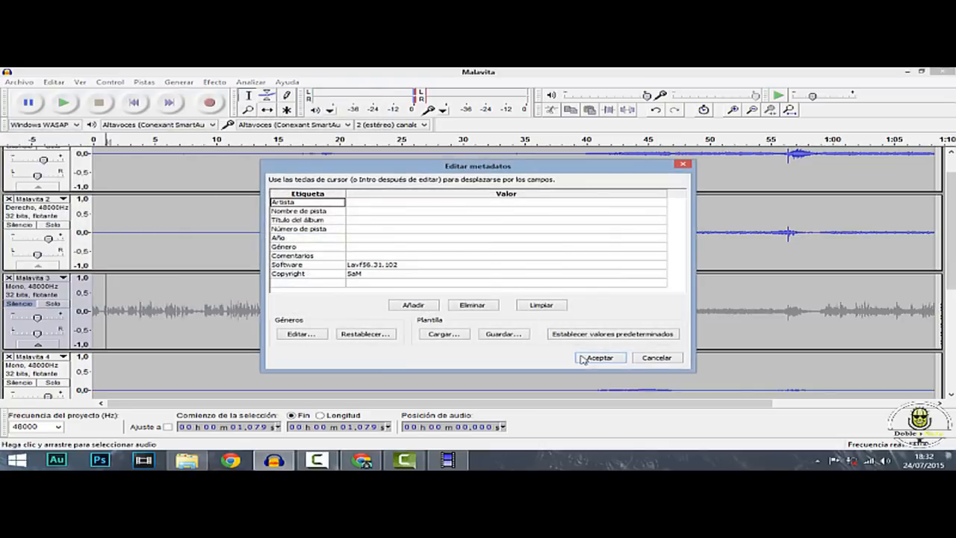
pyautogui.click(584, 358)
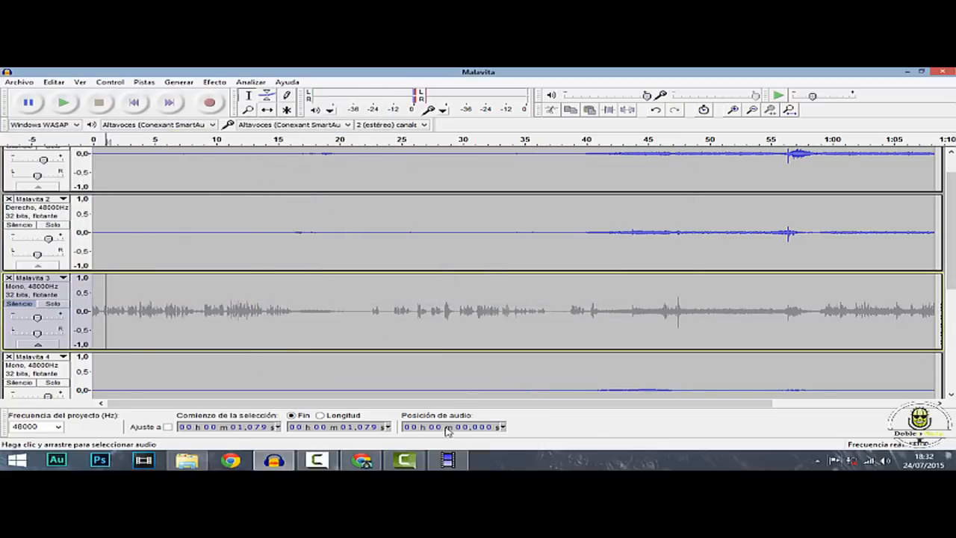
# Minimise Audacity and move the w2 file beside we on the desktop, with the lower Malavita video directly below w2
pyautogui.click(447, 459)
pyautogui.click(446, 459)
pyautogui.click(273, 460)
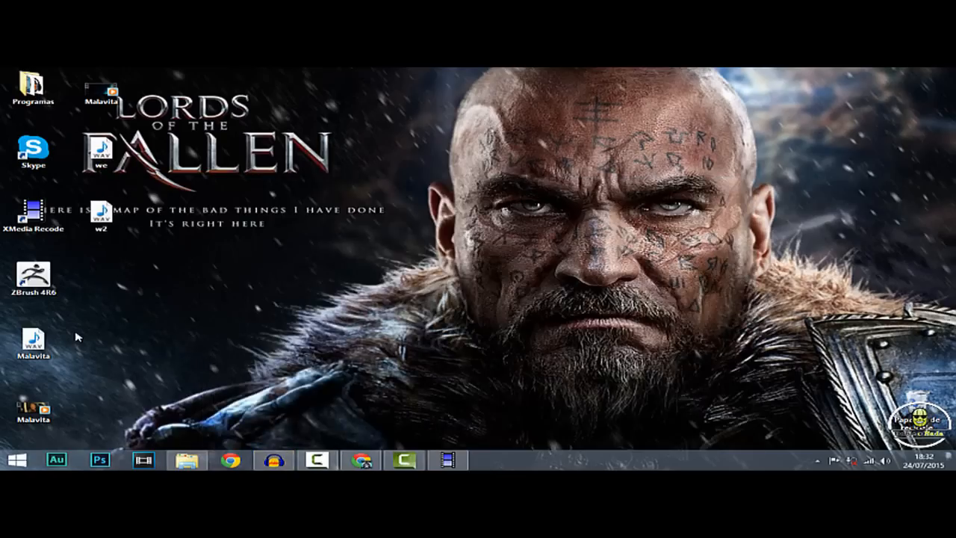
pyautogui.moveTo(103, 210); pyautogui.dragTo(172, 147)
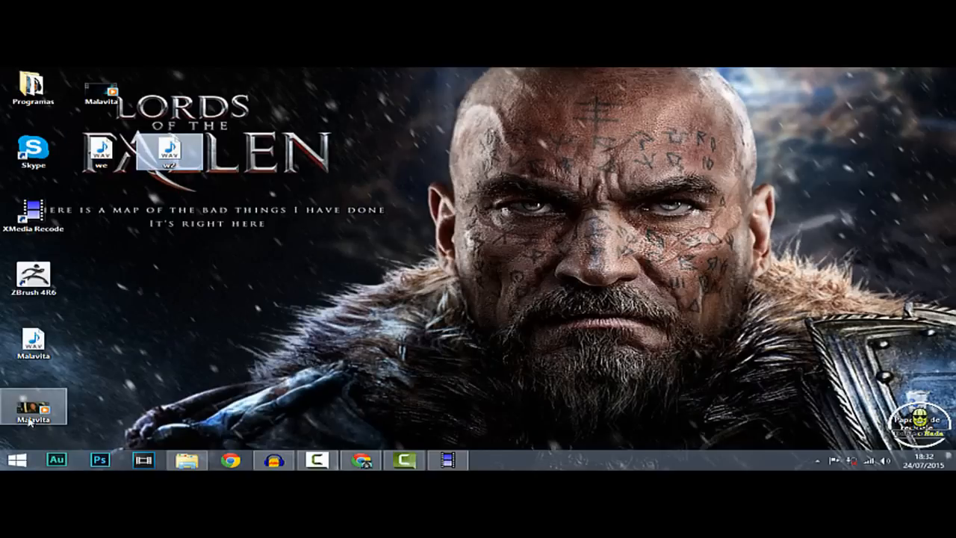
pyautogui.moveTo(32, 426); pyautogui.dragTo(173, 209)
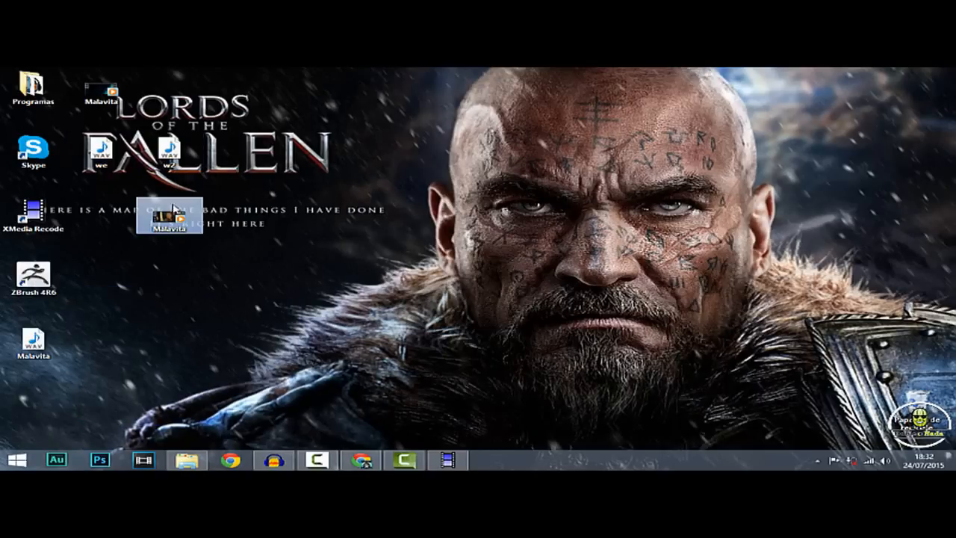
# Play the Malavita video below w2 for a few seconds and close the player
pyautogui.doubleClick(169, 217)
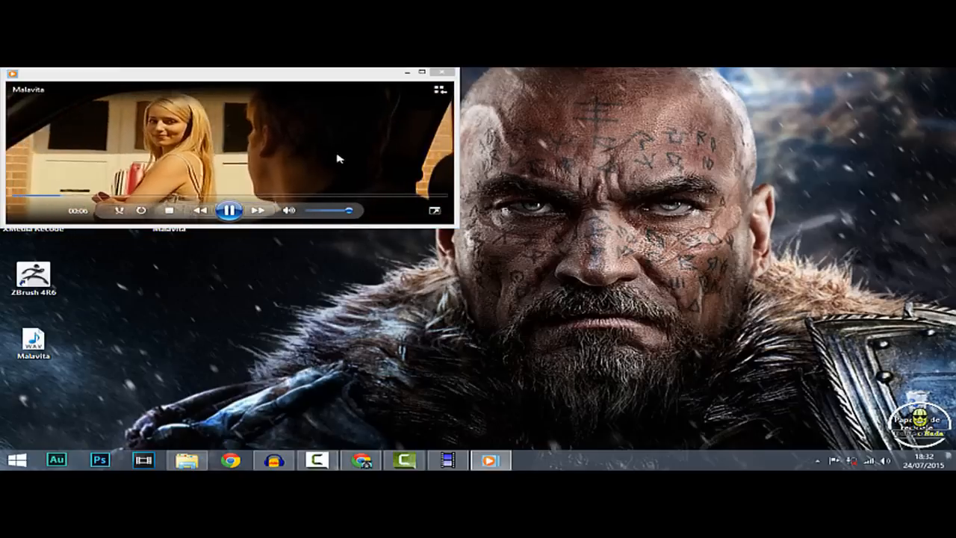
pyautogui.click(443, 72)
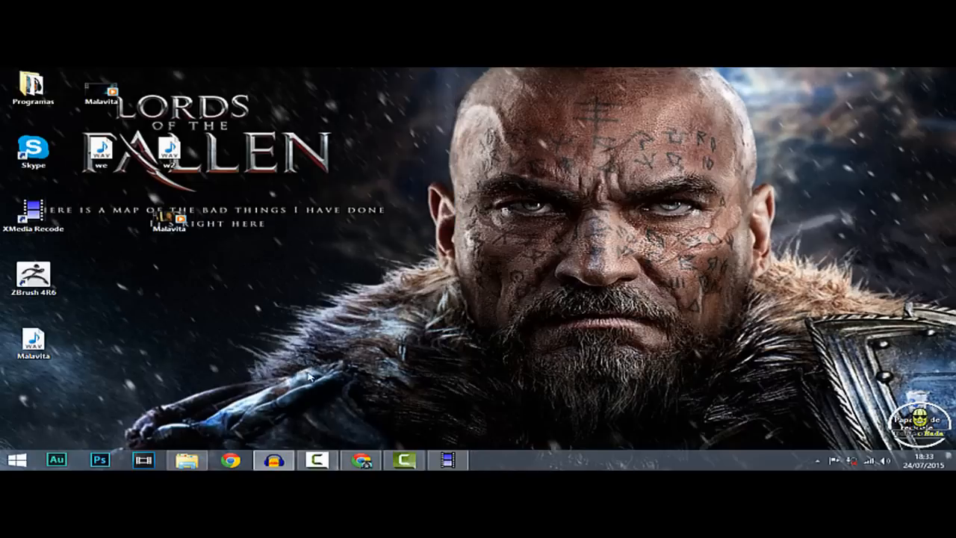
pyautogui.moveTo(292, 455)
pyautogui.click(310, 454)
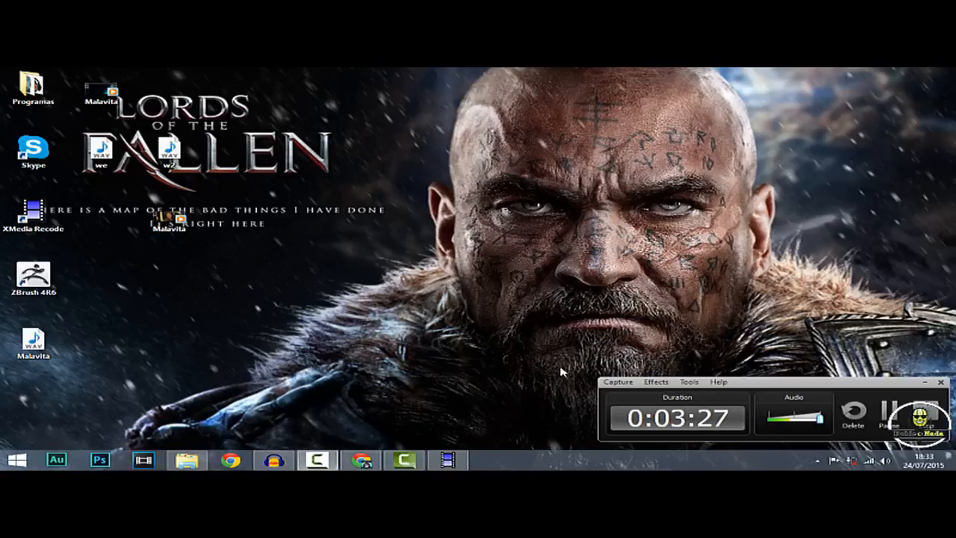